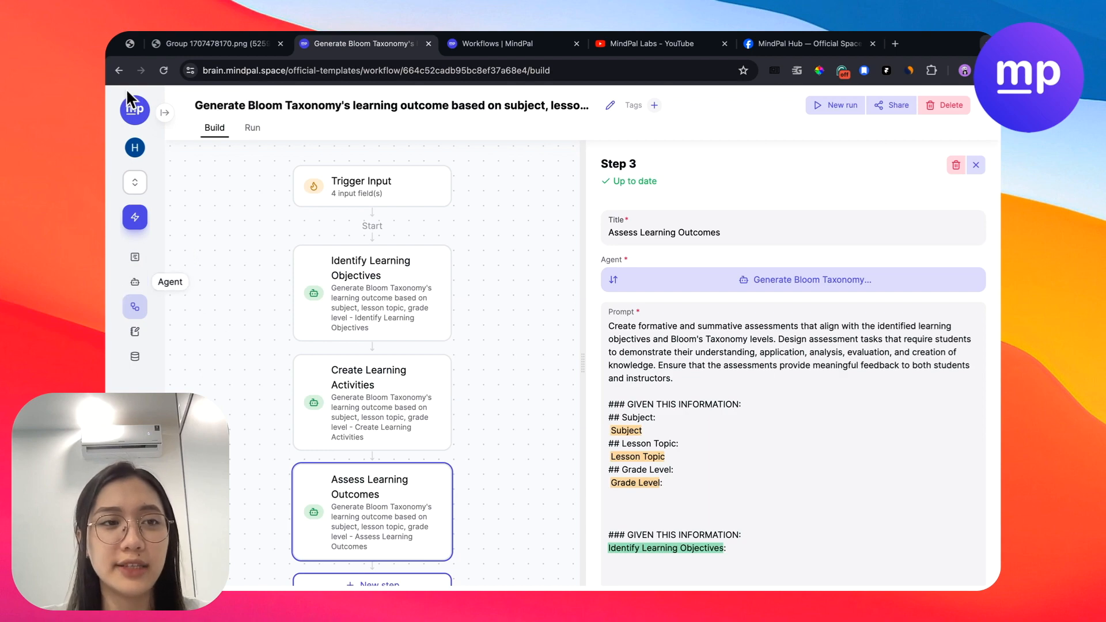
- Go to the workflow templates and filter them by the Education category
left_click(164, 113)
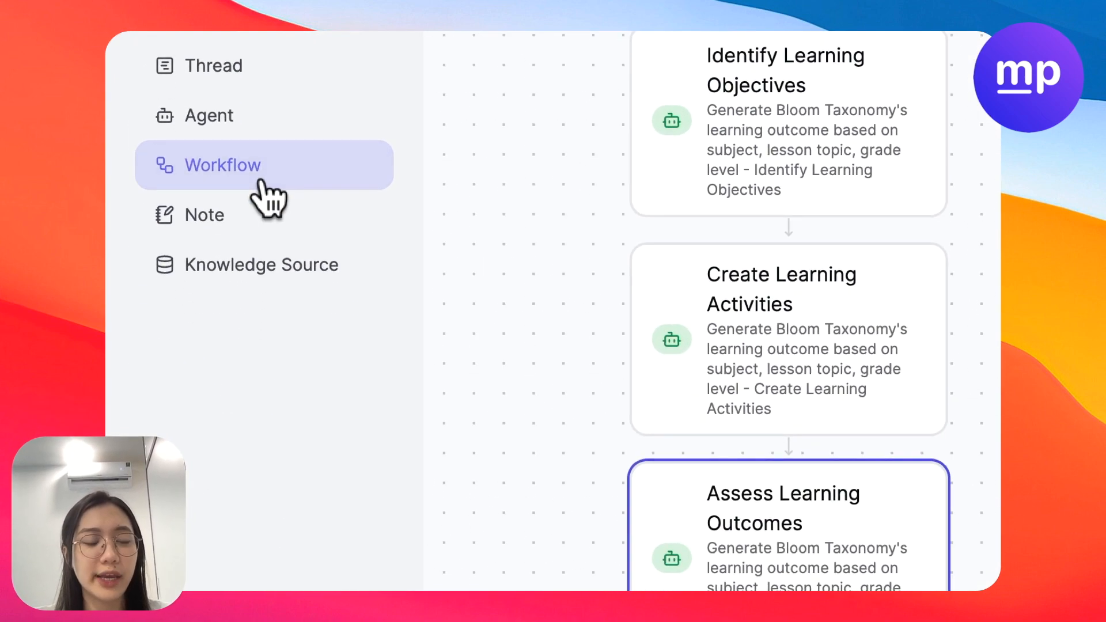
left_click(225, 454)
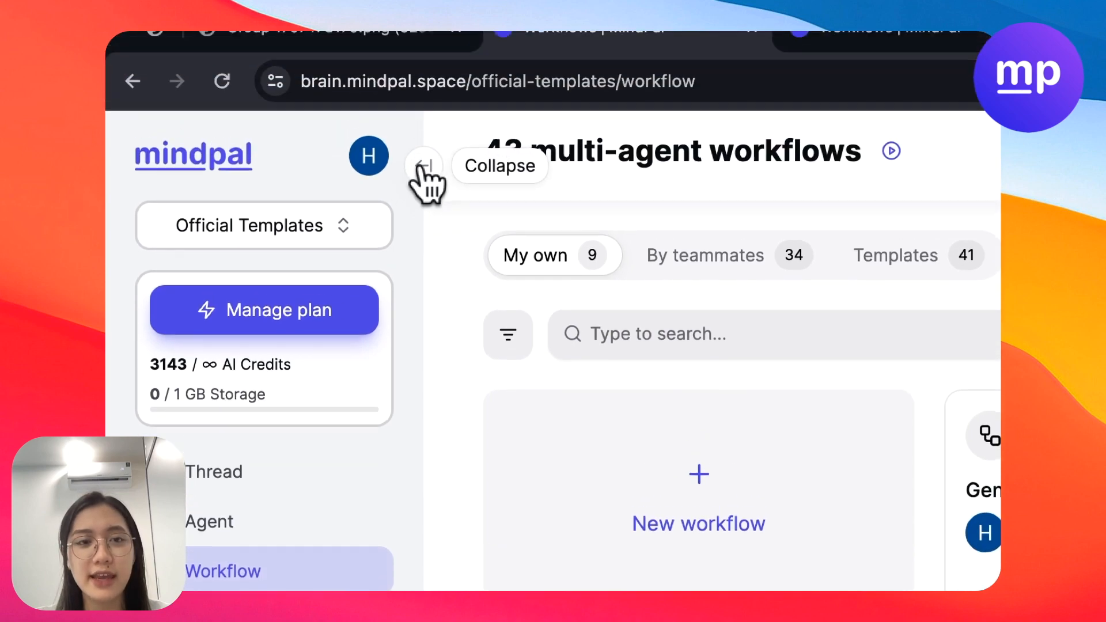
left_click(423, 168)
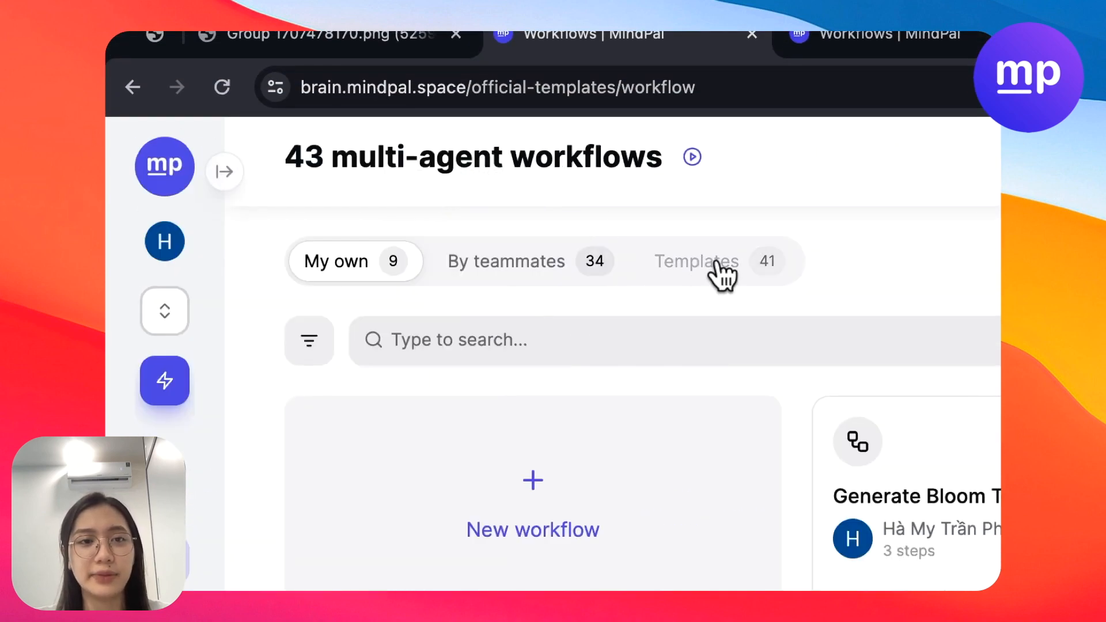
left_click(702, 264)
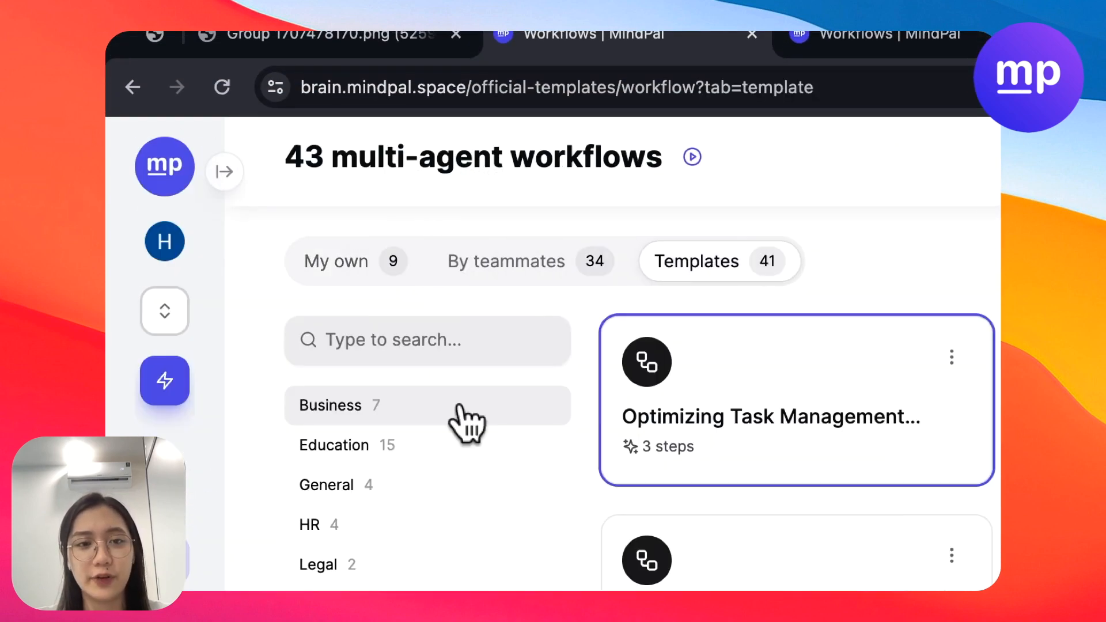
left_click(416, 448)
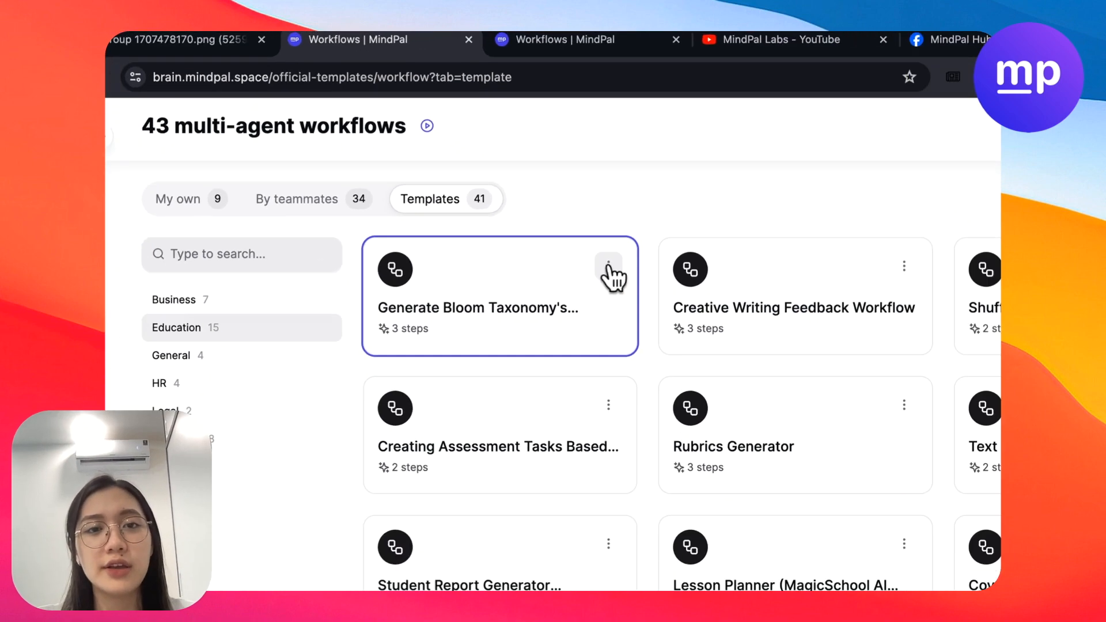
- Duplicate the "Generate Bloom Taxonomy's..." template as an own workflow and dismiss the notification
left_click(529, 207)
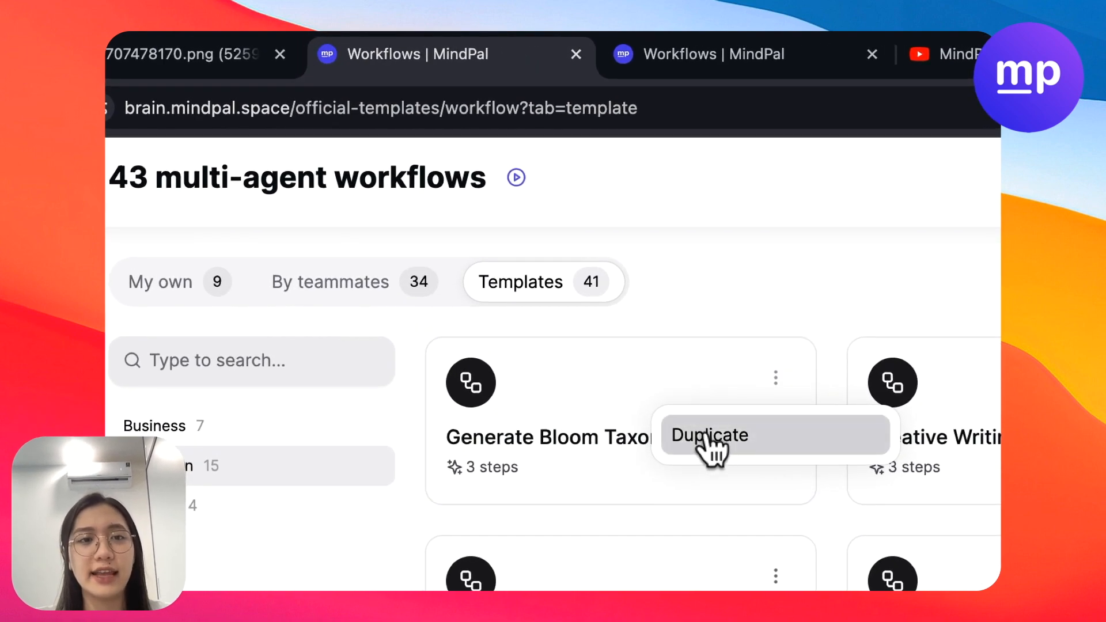
left_click(711, 450)
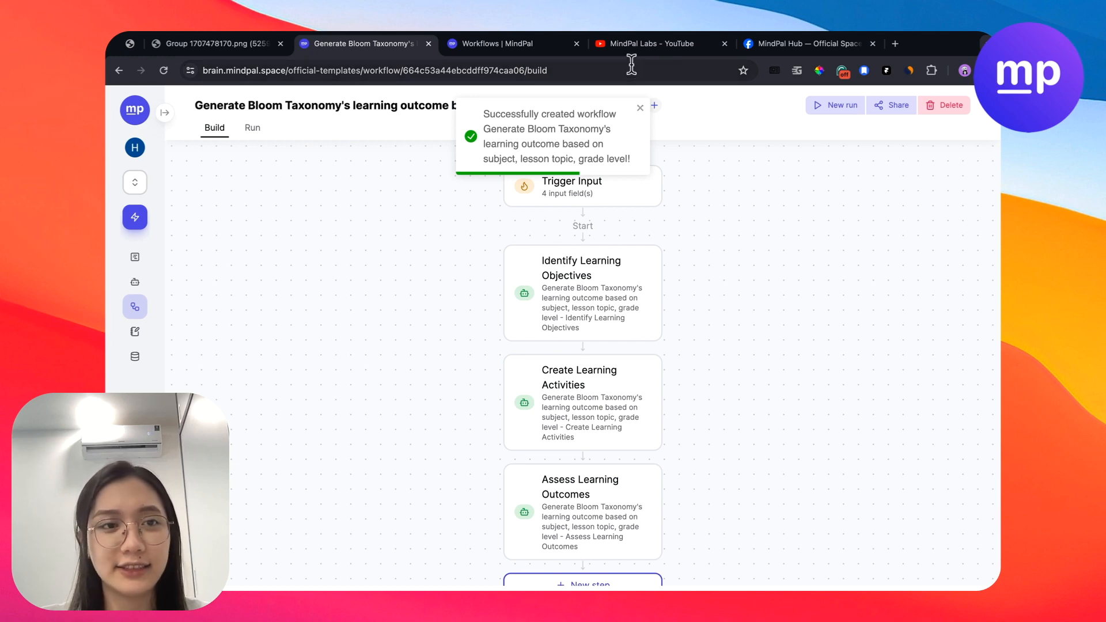
left_click(639, 109)
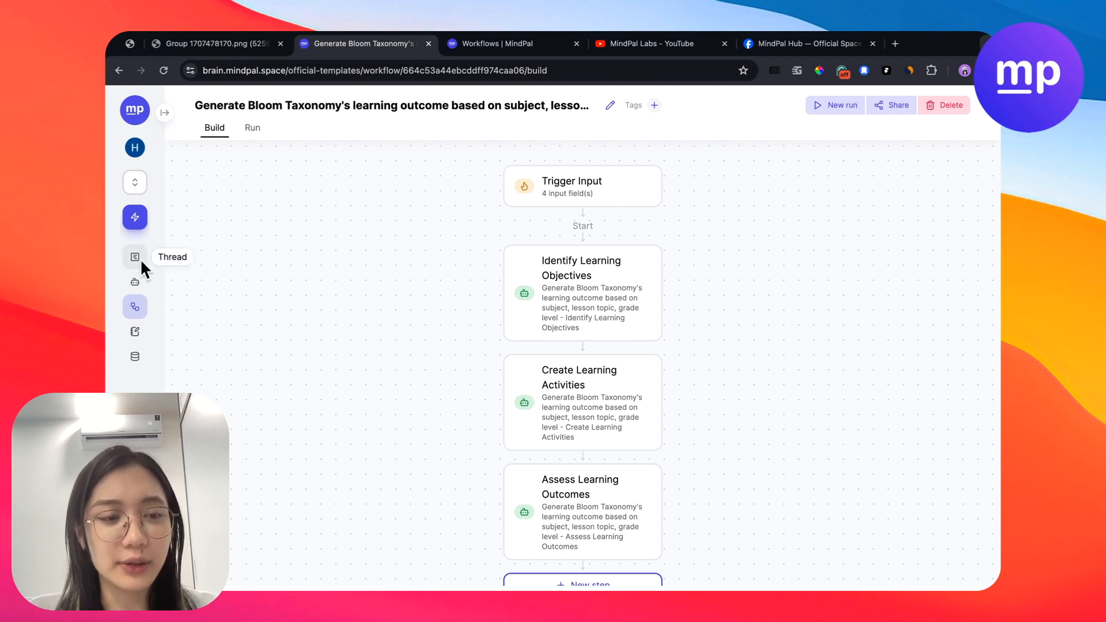
- Start a new workflow and generate an AI draft from the description "Generate lesson plan based on Bloom's Taxonomy"
left_click(136, 306)
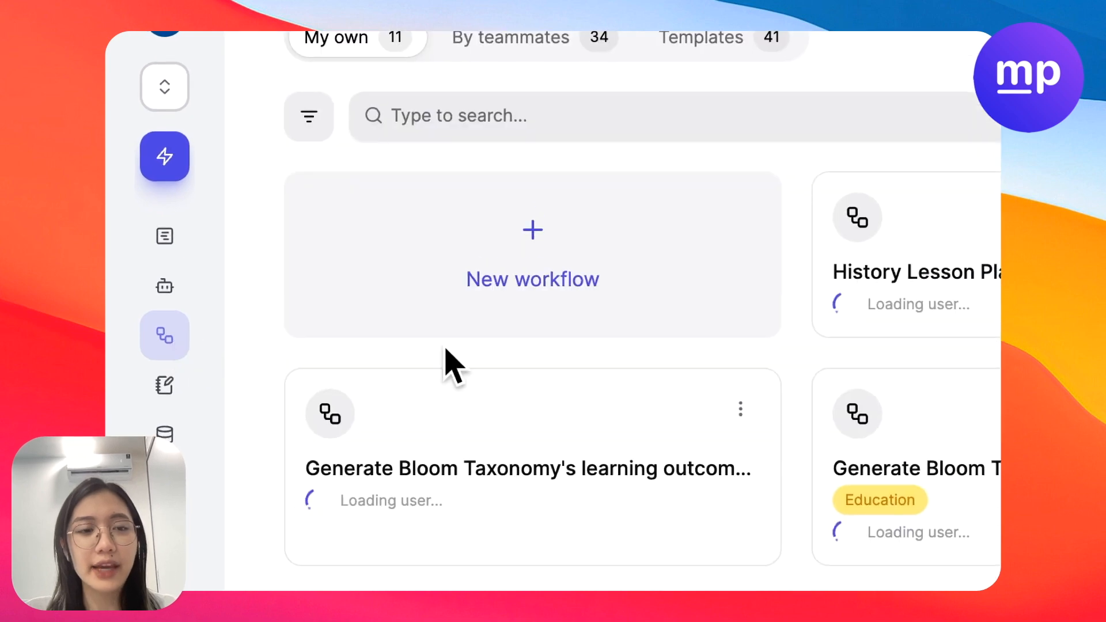
left_click(461, 311)
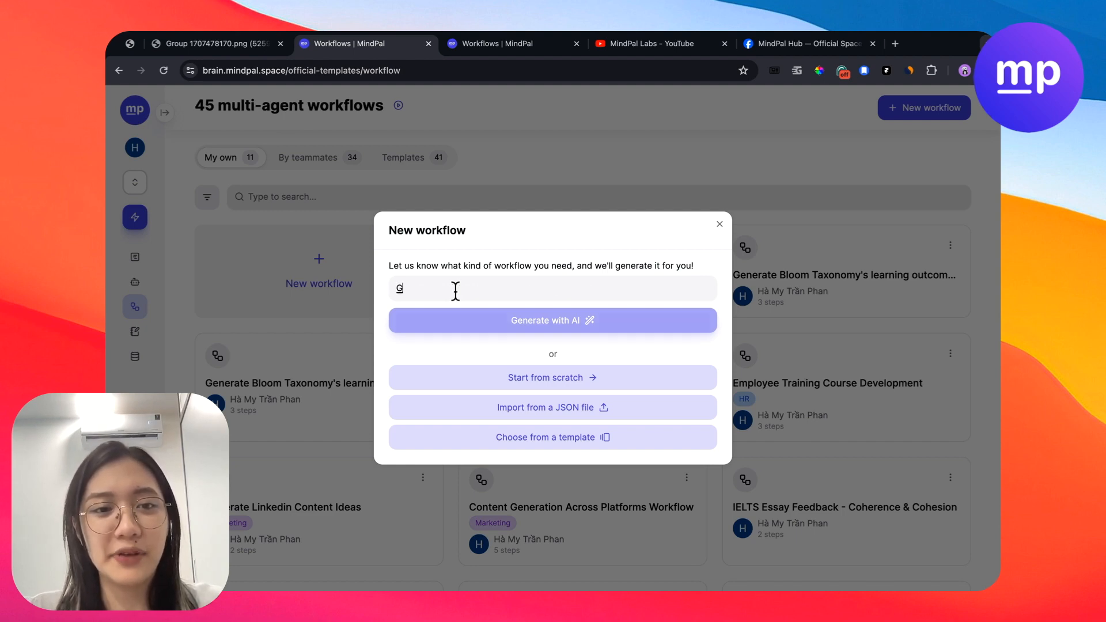
type("Gen")
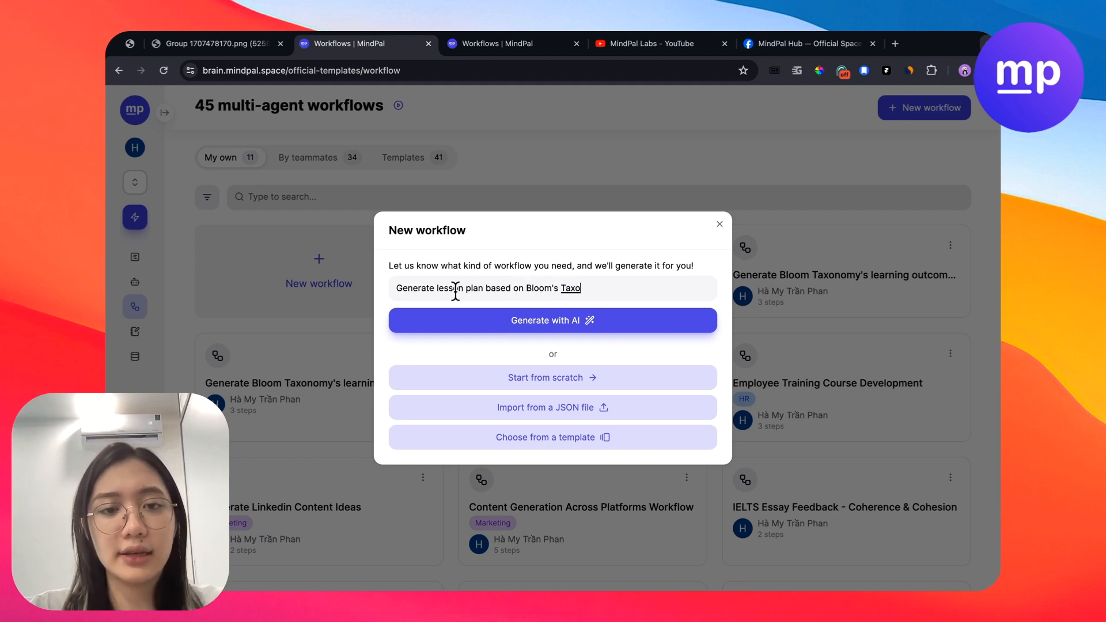
left_click(521, 321)
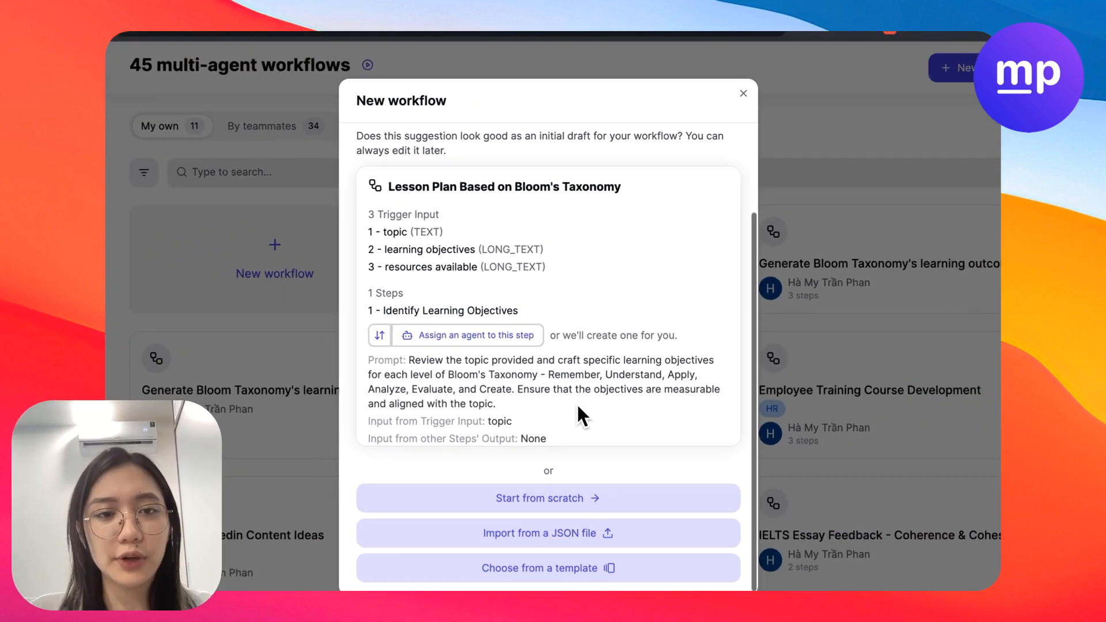
- Examine the trigger inputs, steps and prompts of the suggested lesson plan workflow draft
scroll(578, 405, "up", 3)
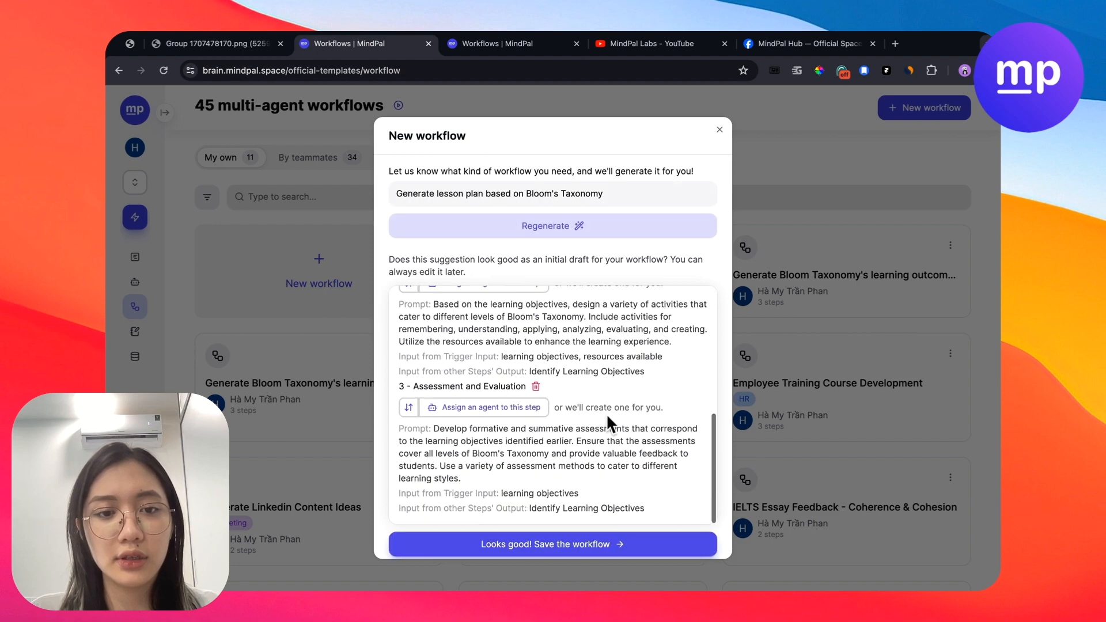
scroll(607, 413, "up", 5)
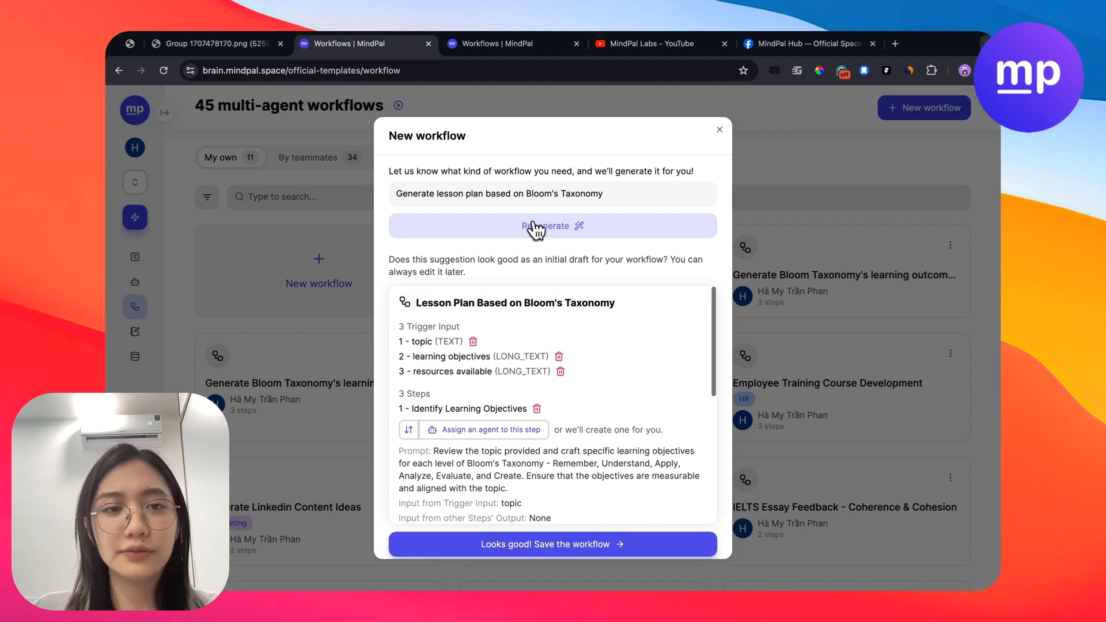
left_click(614, 201)
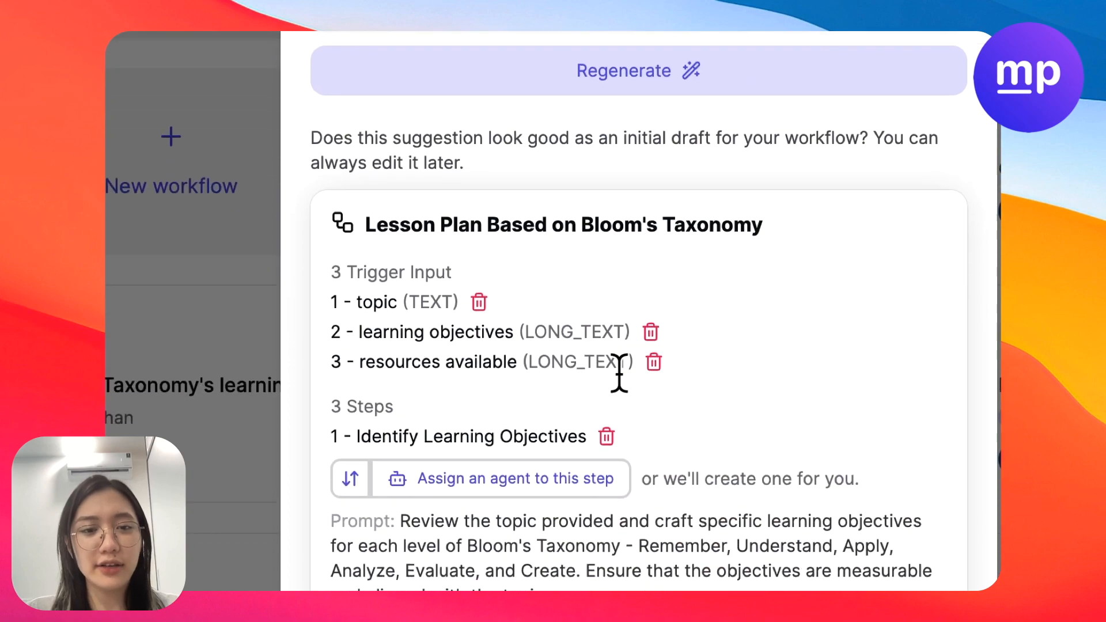
scroll(575, 453, "down", 6)
scroll(494, 314, "up", 7)
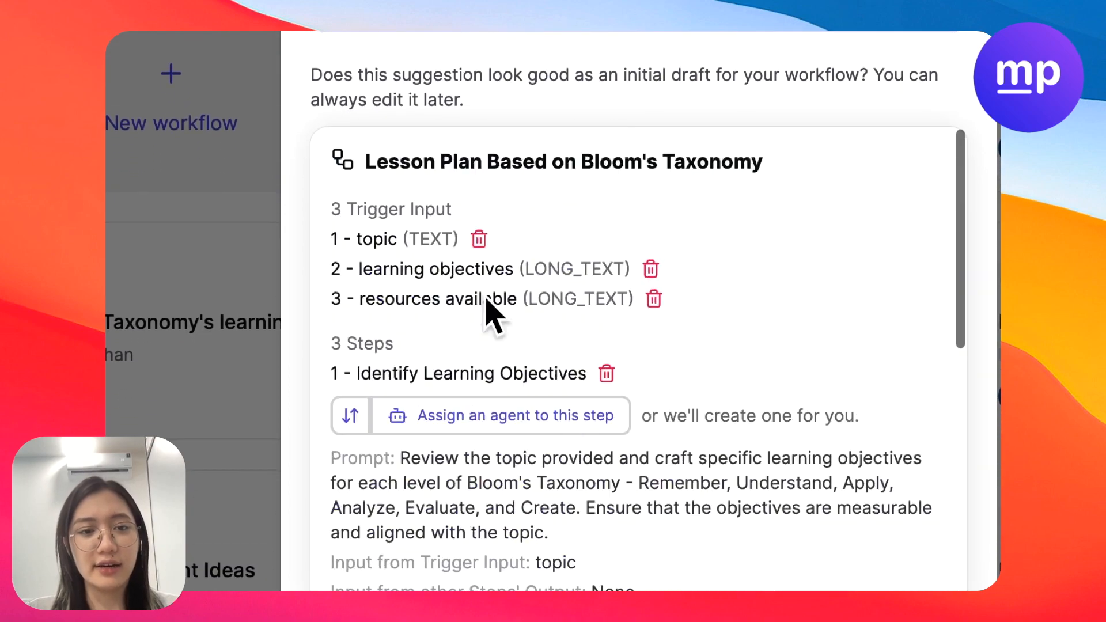
scroll(379, 265, "down", 5)
scroll(679, 330, "up", 4)
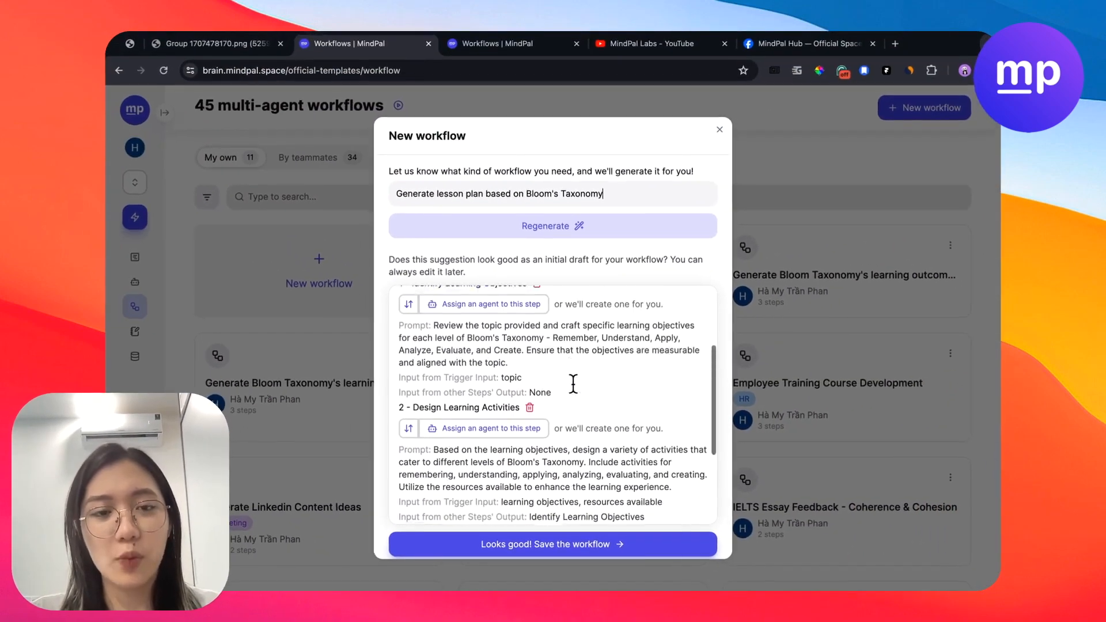
scroll(574, 384, "up", 2)
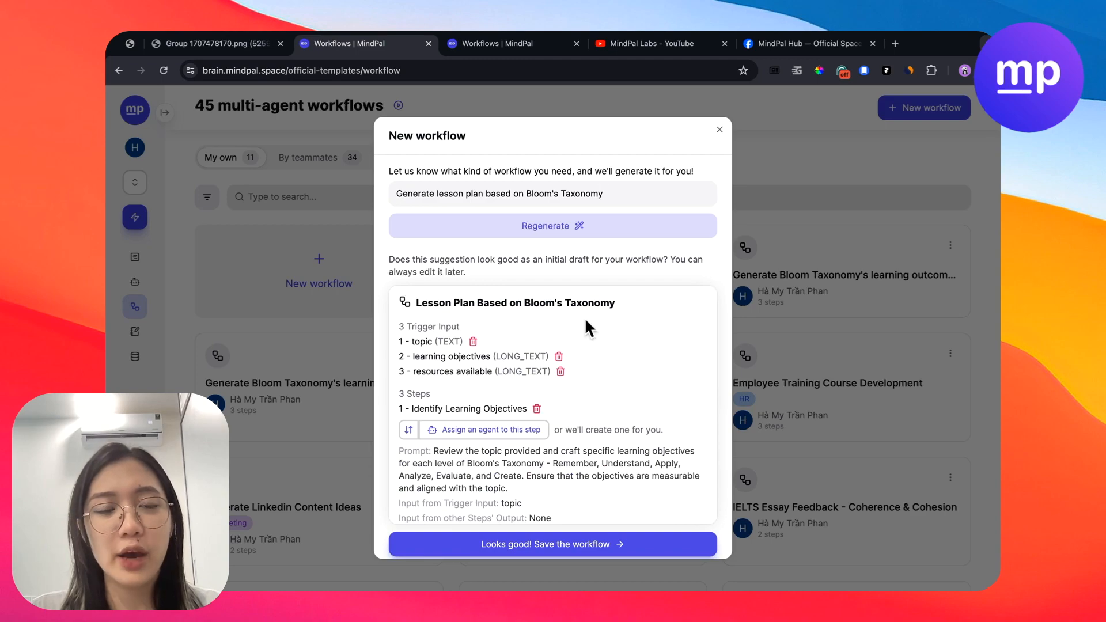
- Copy the draft's first two trigger inputs into the description as "1 - topic" and "2 - learning objectives", without their data types
key("Return")
type("y")
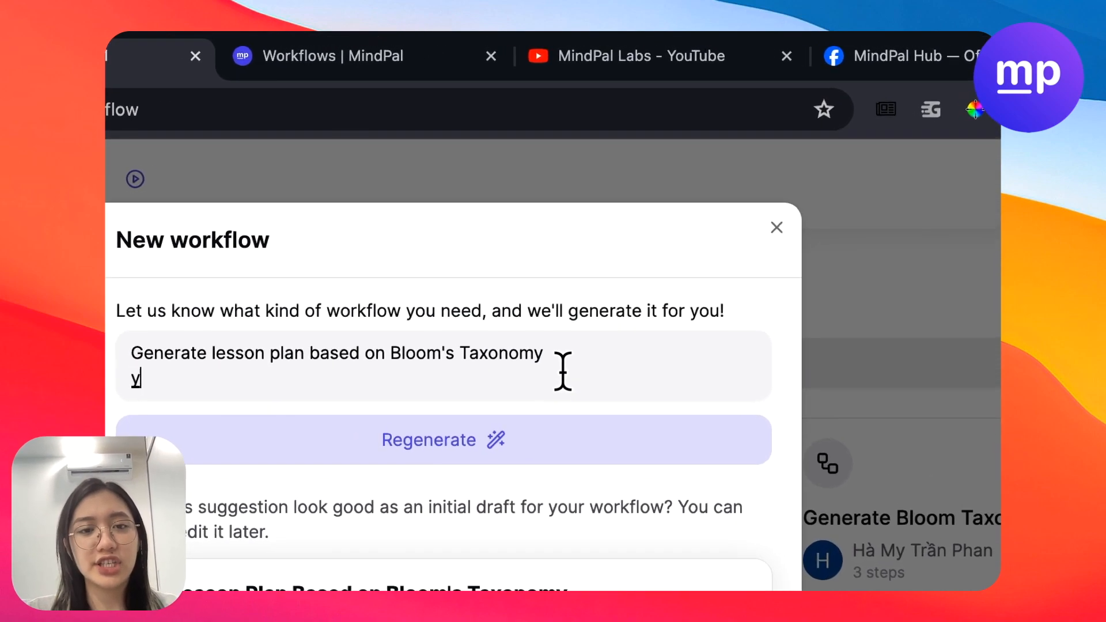
key("BackSpace")
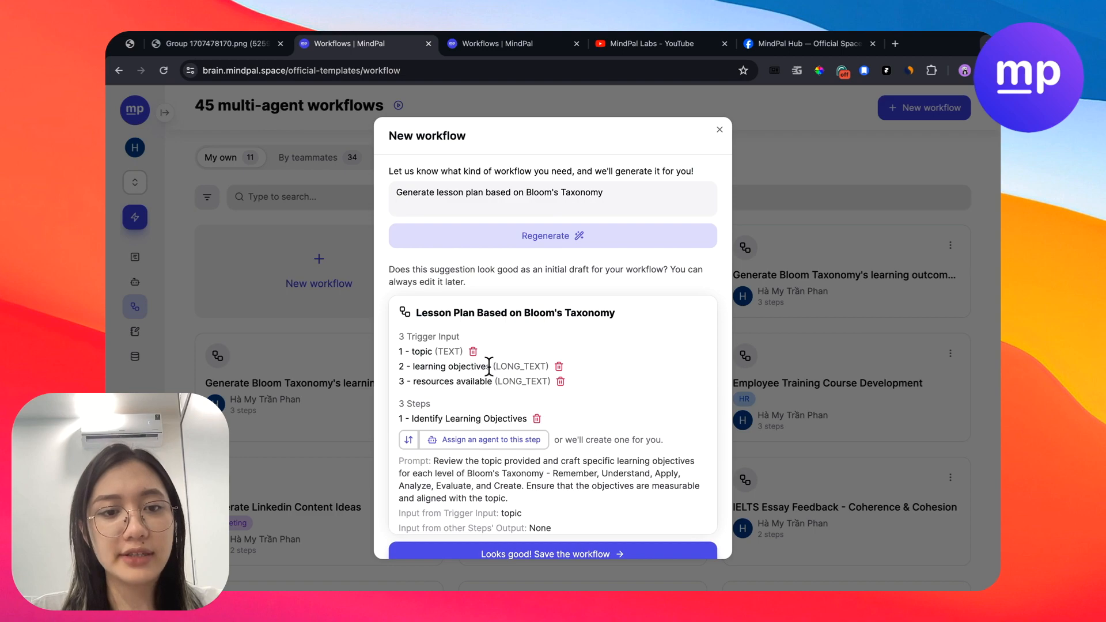
left_click_drag(496, 368, 421, 206)
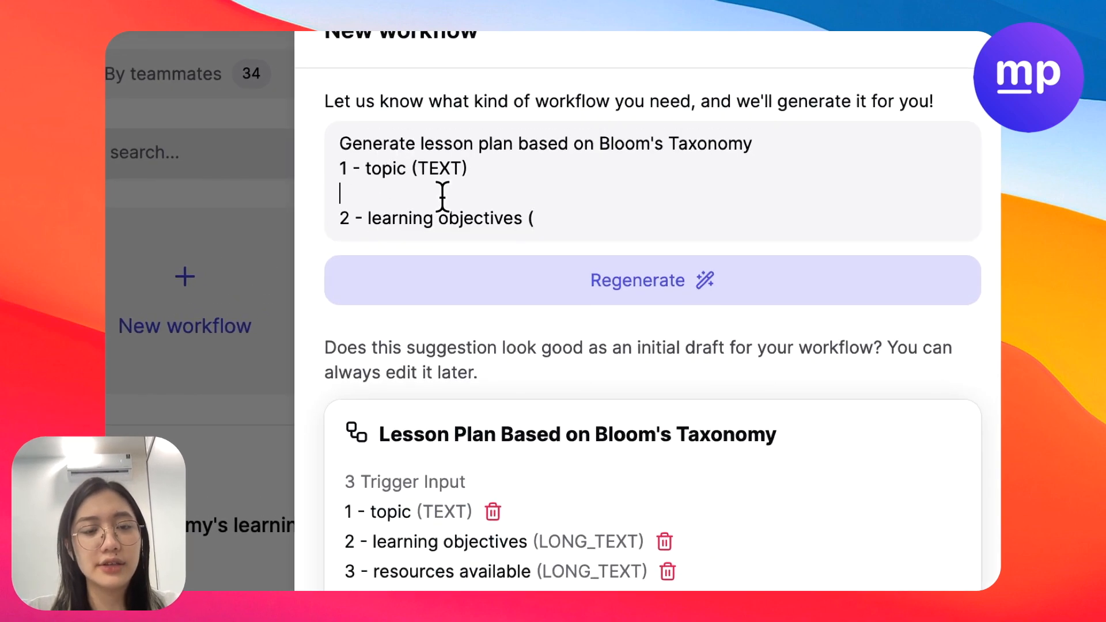
key("BackSpace")
key("BackSpace")
key("BackSpace")
key("BackSpace")
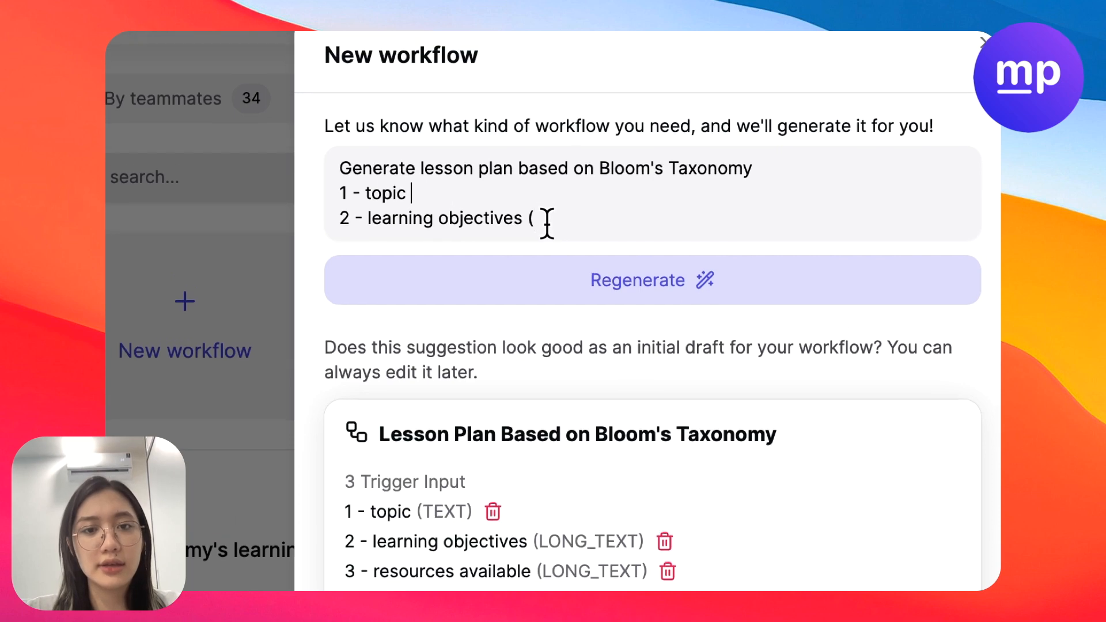
left_click(545, 194)
key("BackSpace")
key("BackSpace")
- Add an "Input" heading above the list in the description, change item 1 to "subject" and add item 3 as "student."
left_click(784, 142)
key("Return")
type("Input")
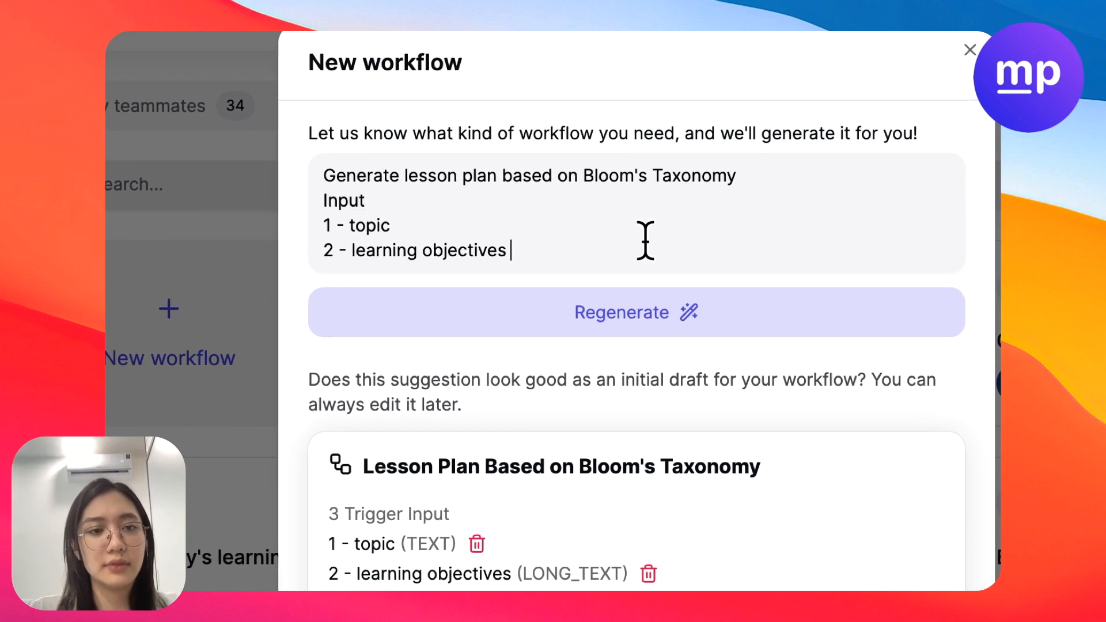
key("Return")
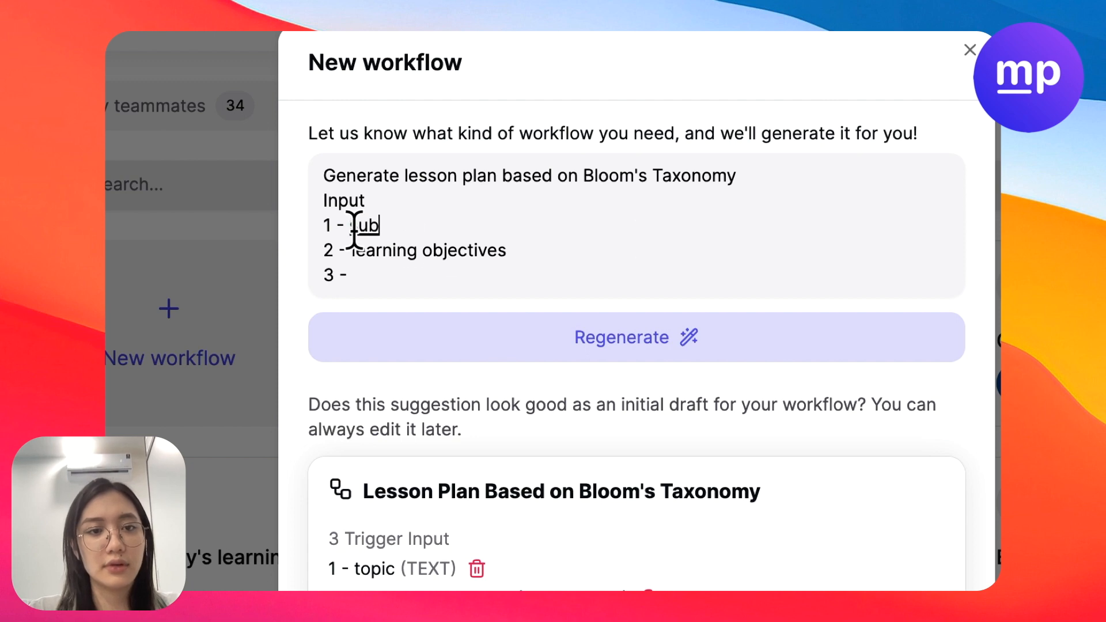
type("ject")
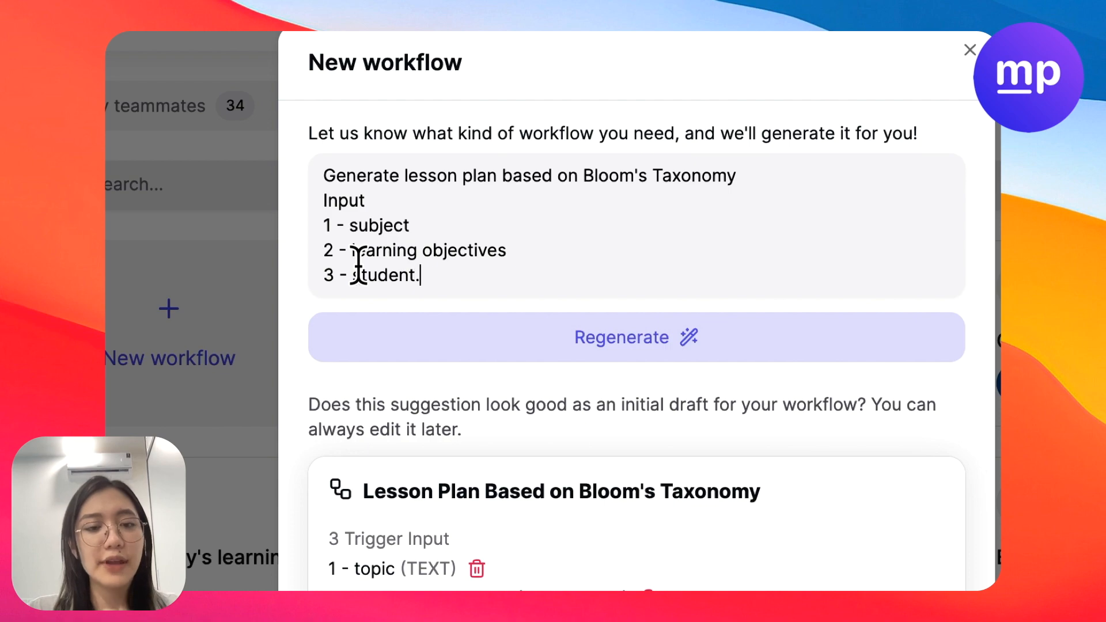
key("Return")
- Add the line "Step output 4: create assessment tasks" at the end of the workflow description
scroll(457, 420, "down", 6)
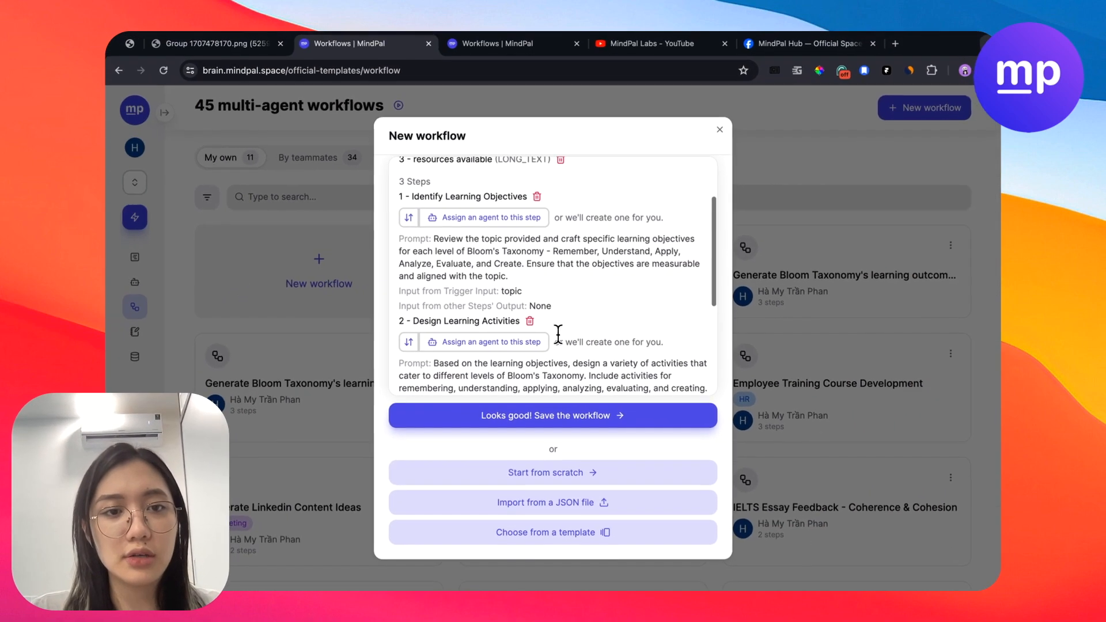
scroll(631, 424, "down", 5)
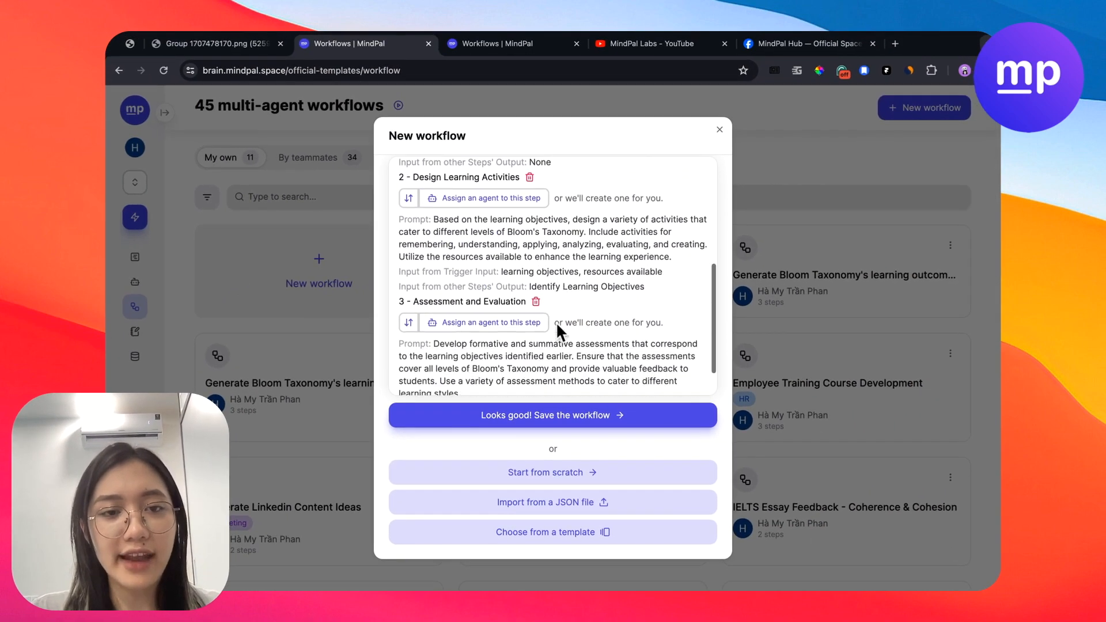
scroll(556, 323, "up", 8)
scroll(555, 323, "down", 3)
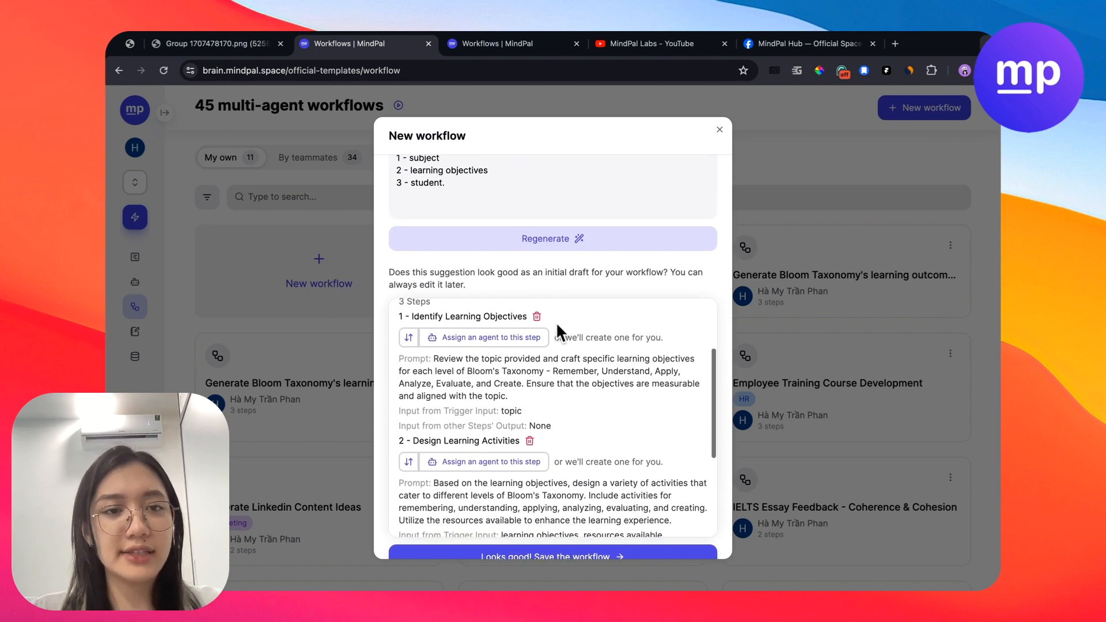
left_click(448, 218)
type("Step ")
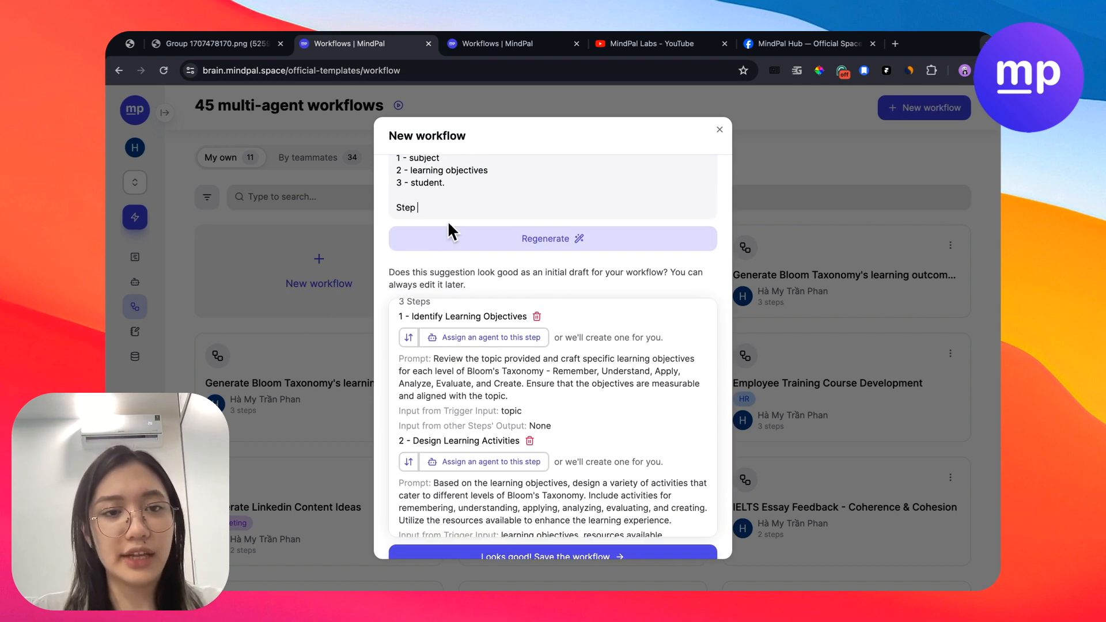
type("output")
type(":")
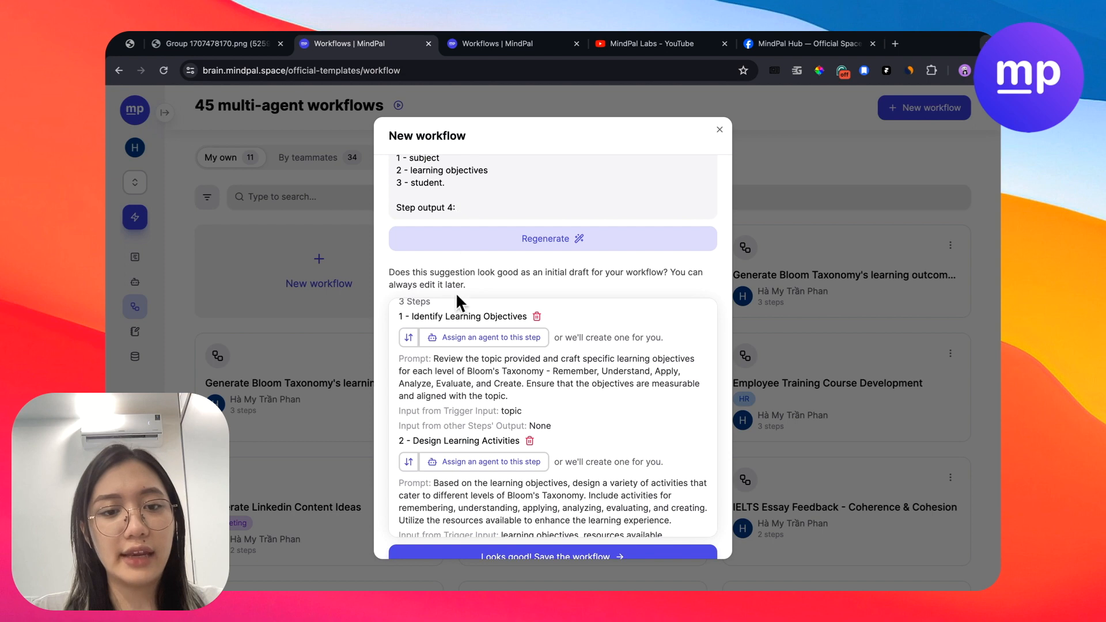
scroll(457, 295, "down", 5)
type("create assessment ta")
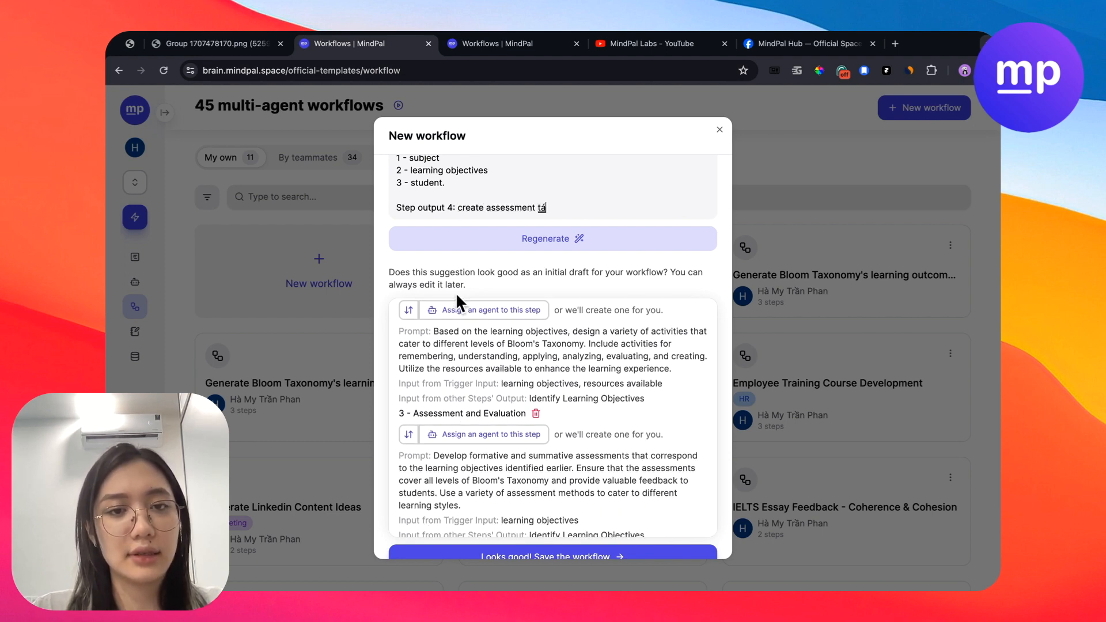
type("sks")
- Regenerate the workflow draft from the expanded description and review its trigger inputs and steps
left_click(519, 238)
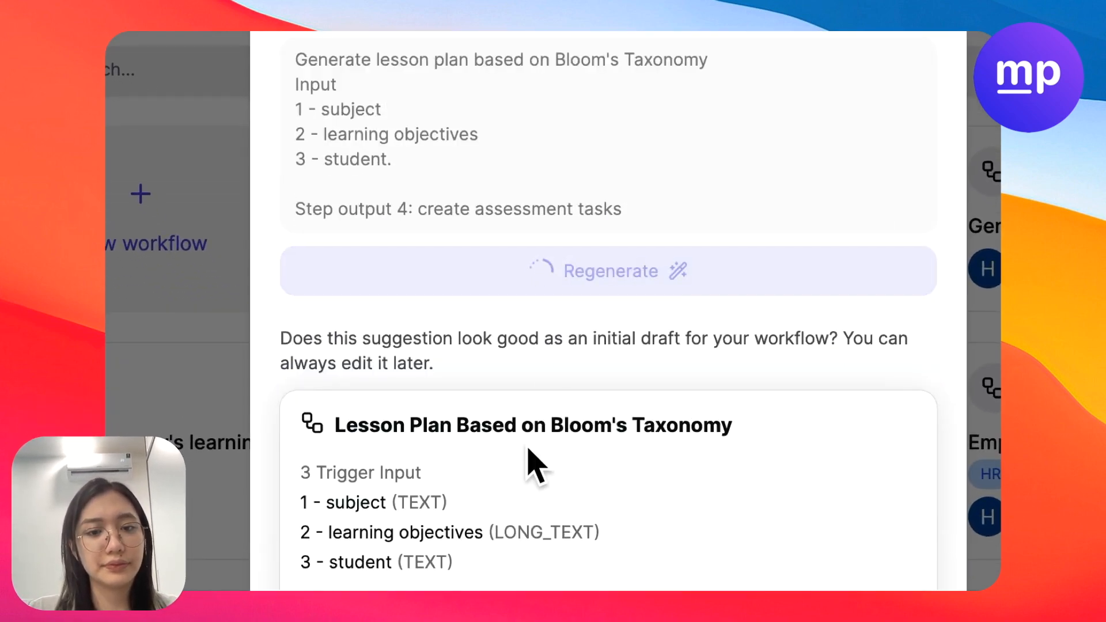
scroll(528, 449, "down", 4)
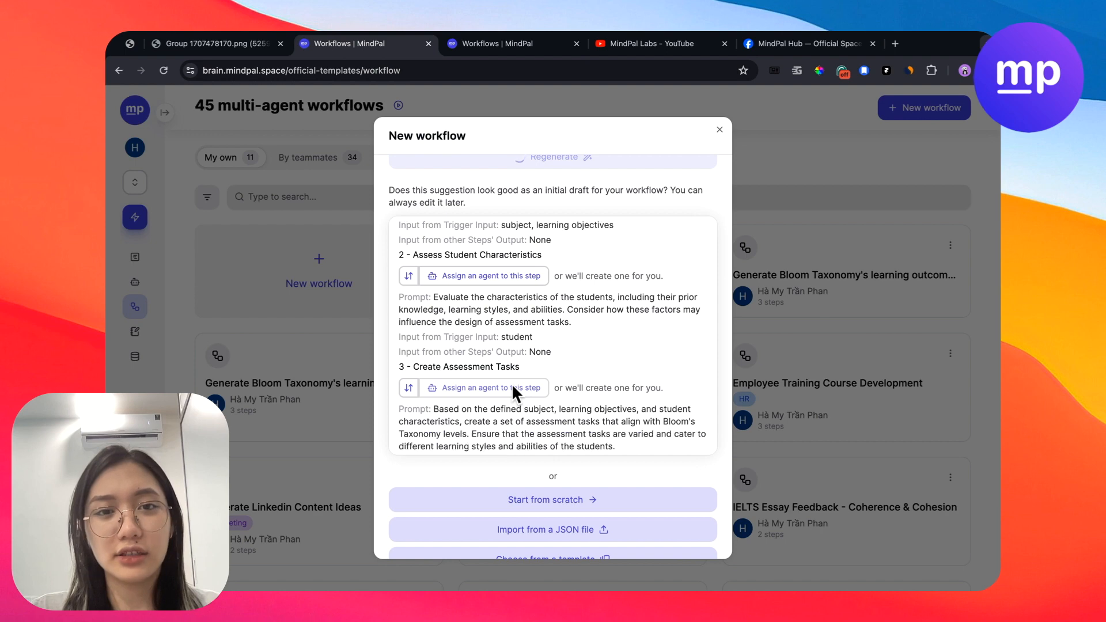
scroll(512, 383, "up", 6)
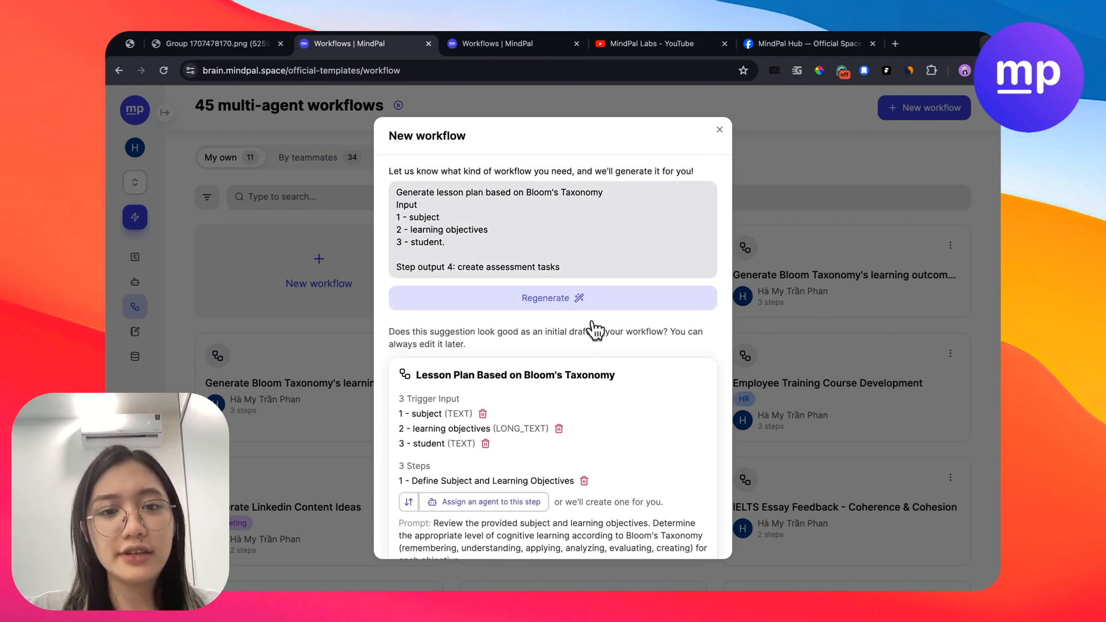
scroll(607, 454, "down", 10)
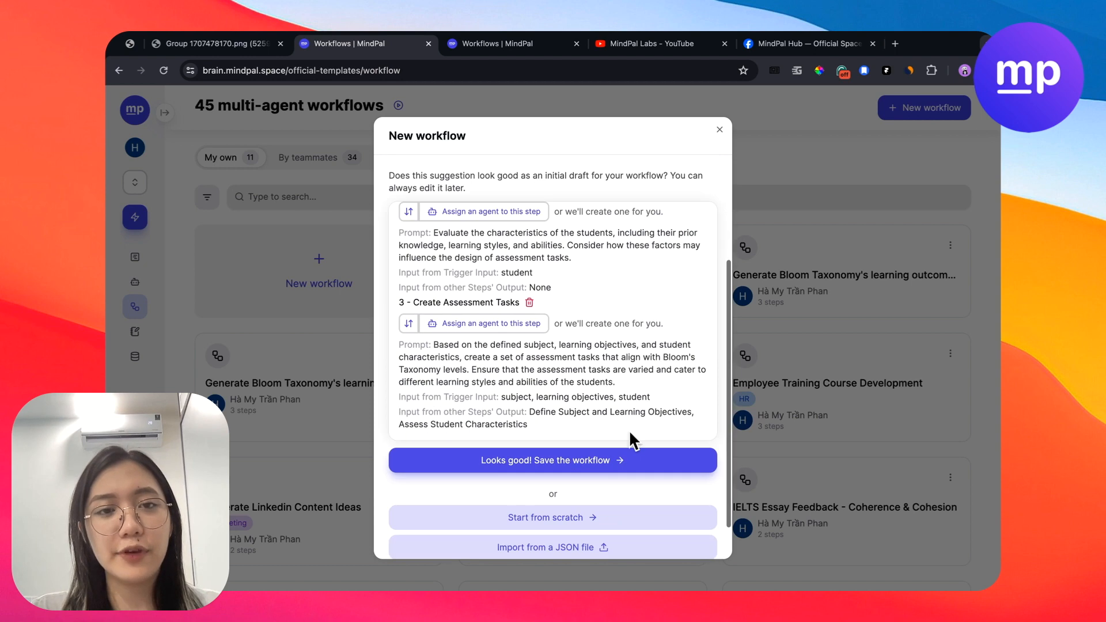
scroll(571, 397, "up", 10)
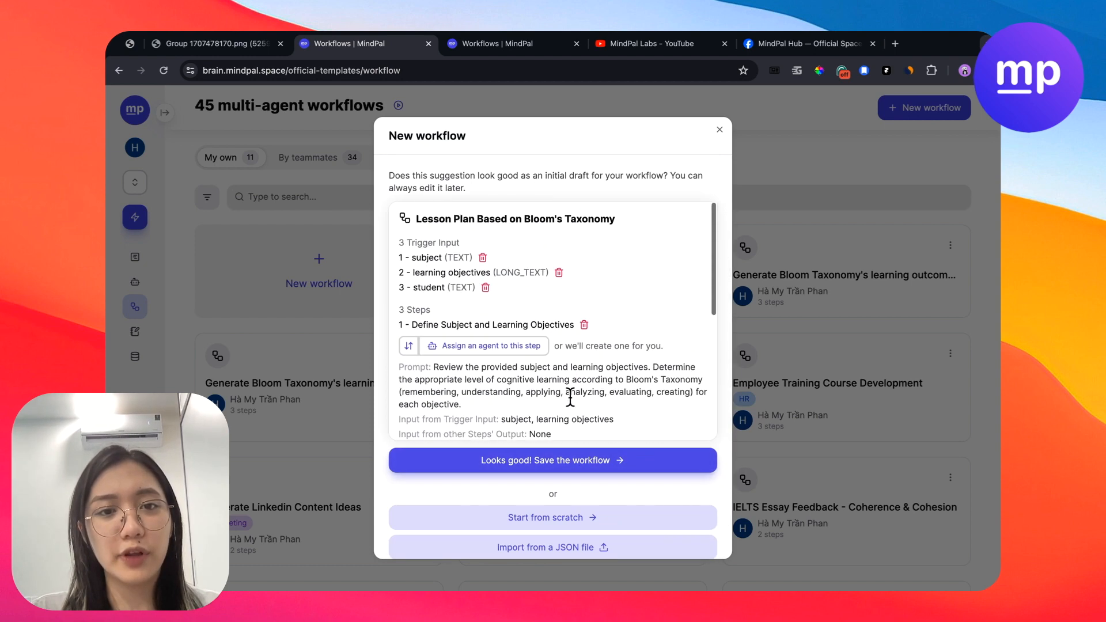
- Review the regenerated draft's trigger inputs and steps, and save it as a workflow
scroll(599, 276, "up", 5)
scroll(575, 396, "down", 2)
scroll(575, 395, "down", 10)
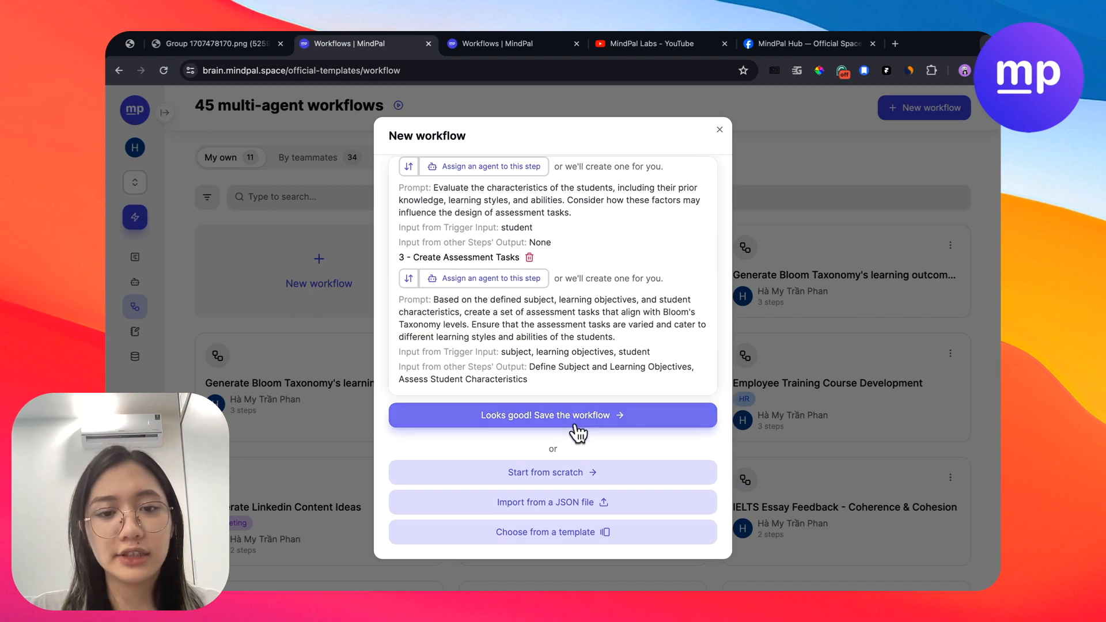
left_click(568, 419)
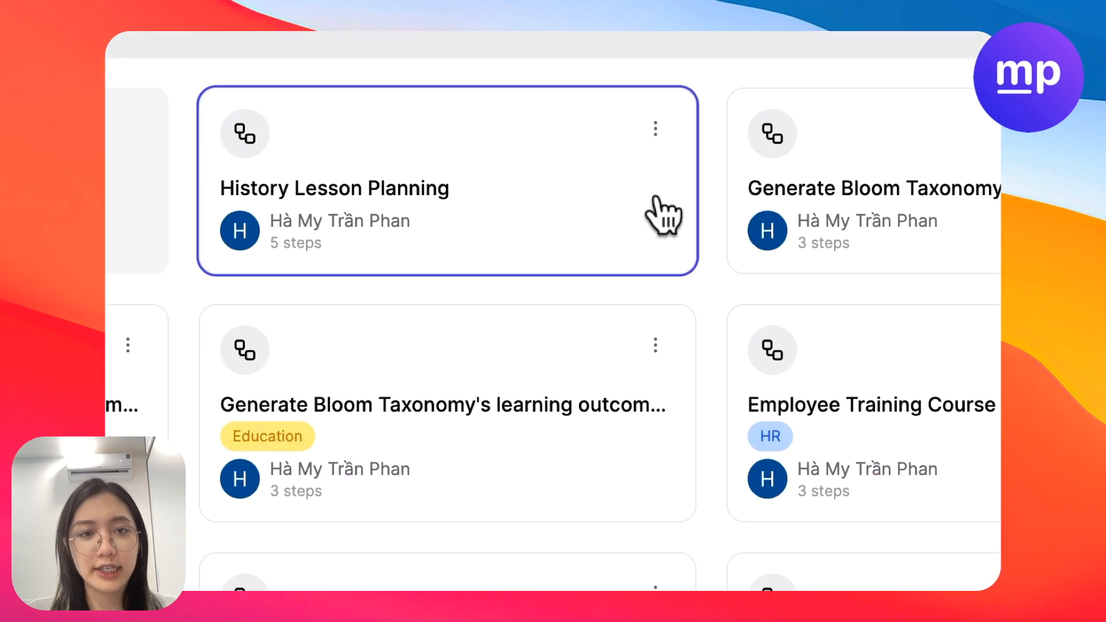
left_click(659, 213)
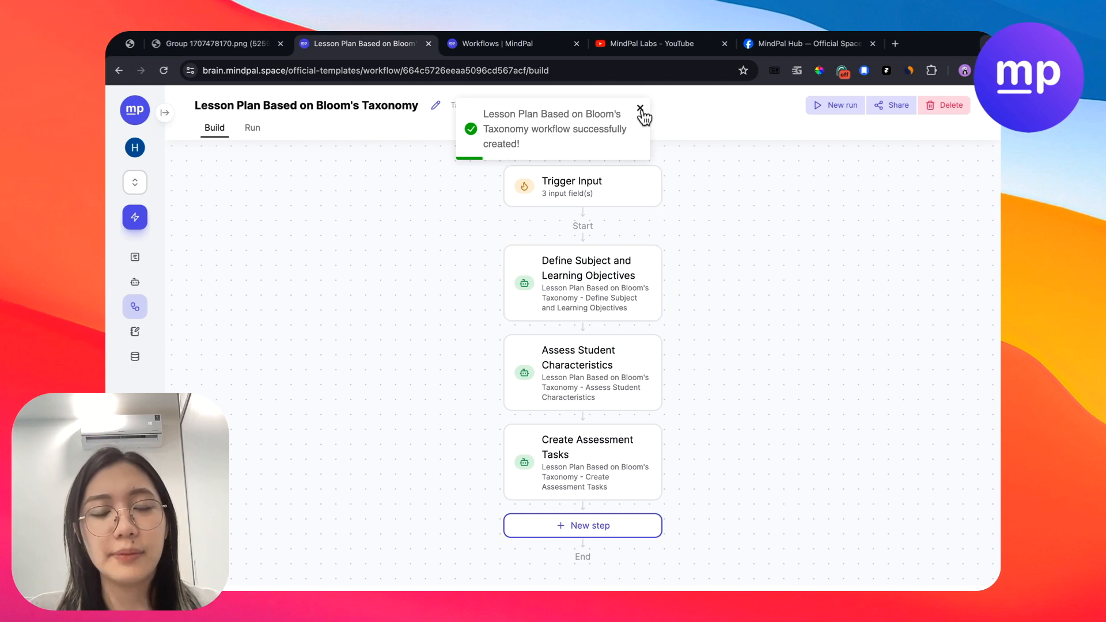
- Open the agent of the "Define Subject and Learning Objectives" step and examine its internal and external knowledge source options
left_click(586, 303)
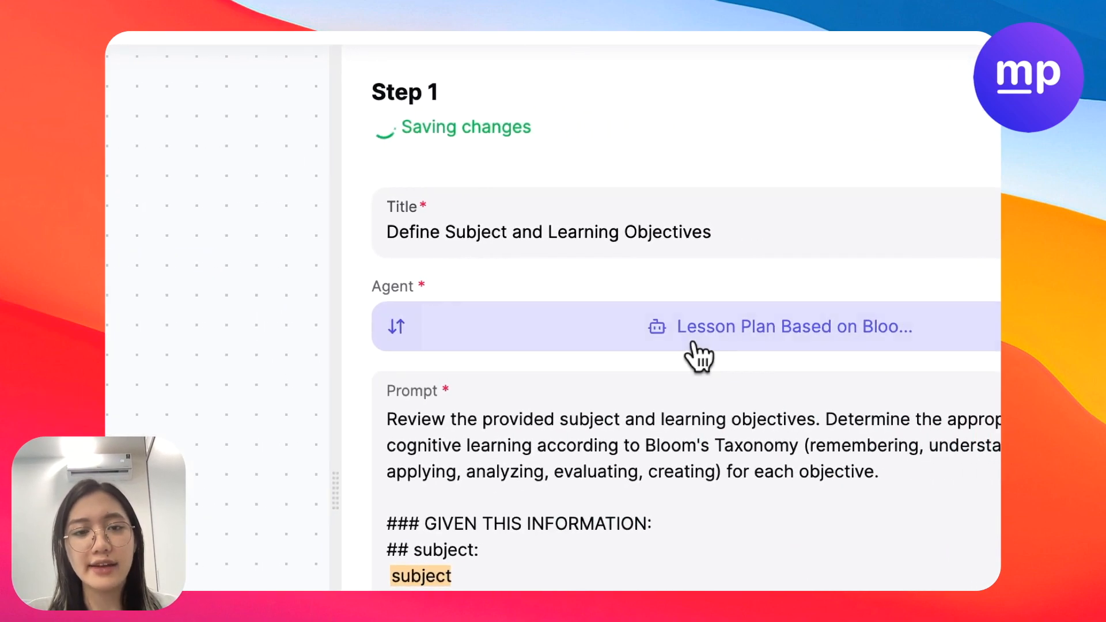
left_click(693, 344)
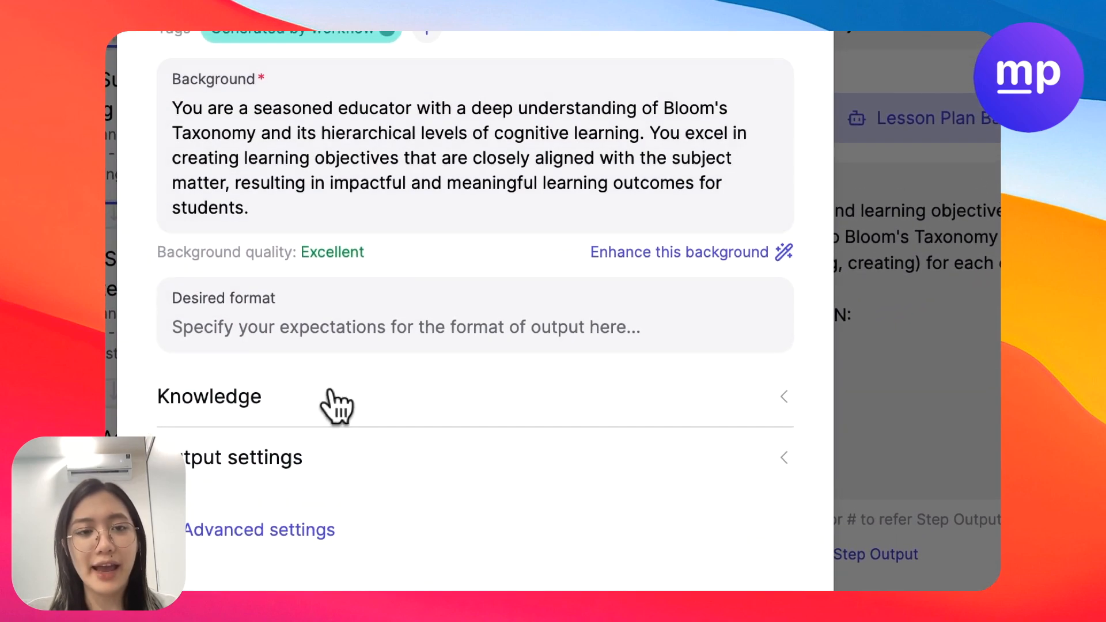
left_click(334, 377)
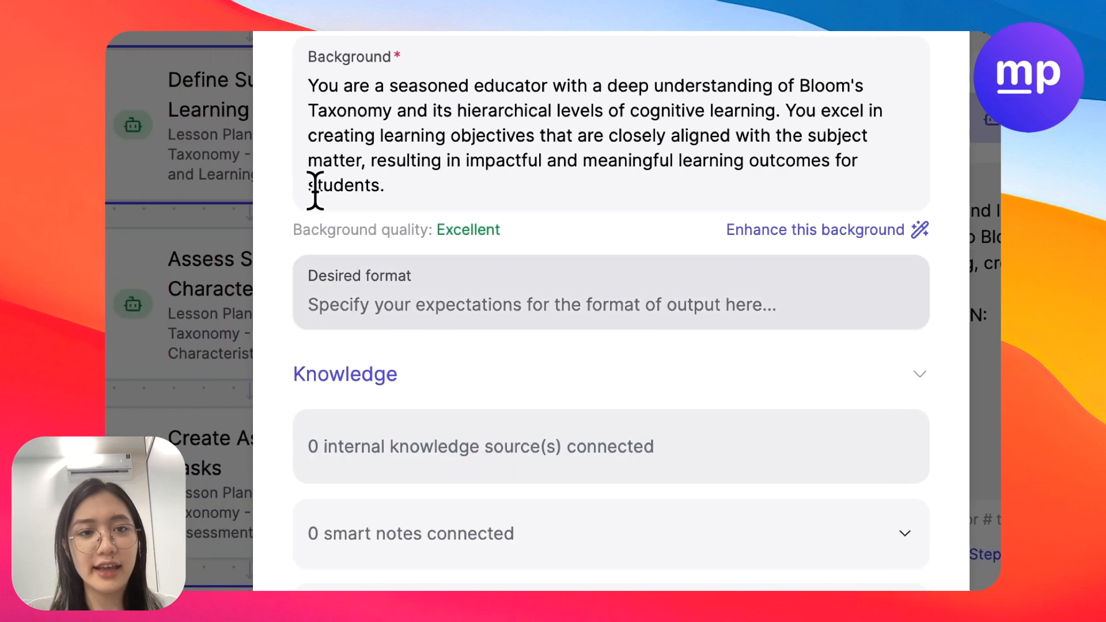
scroll(315, 192, "down", 4)
left_click(369, 293)
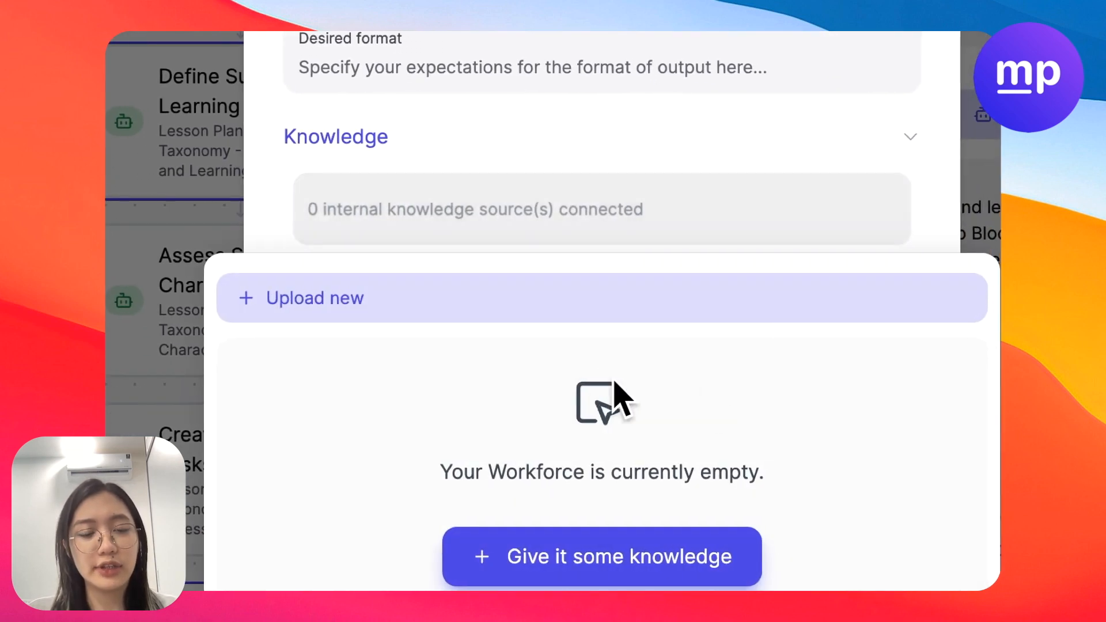
scroll(580, 228, "down", 1)
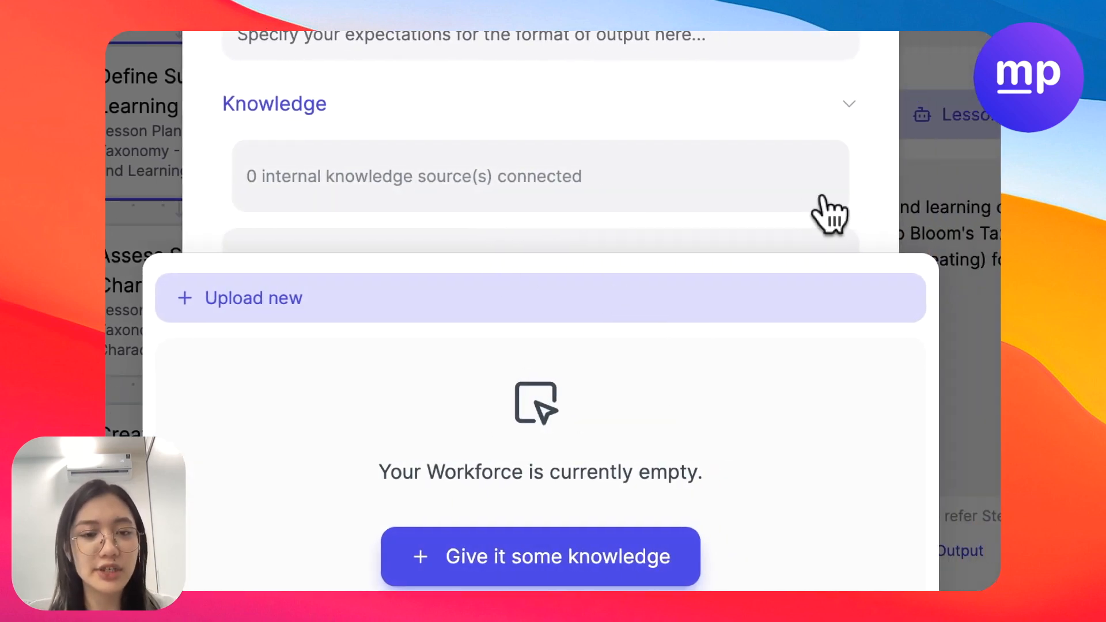
left_click(917, 171)
left_click(334, 340)
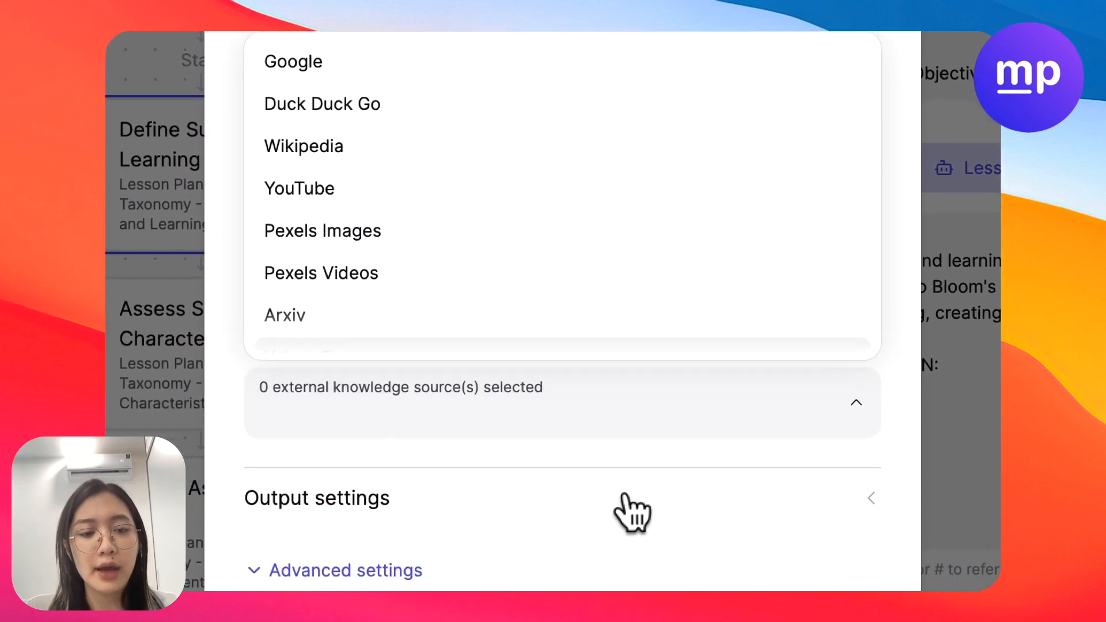
left_click(632, 513)
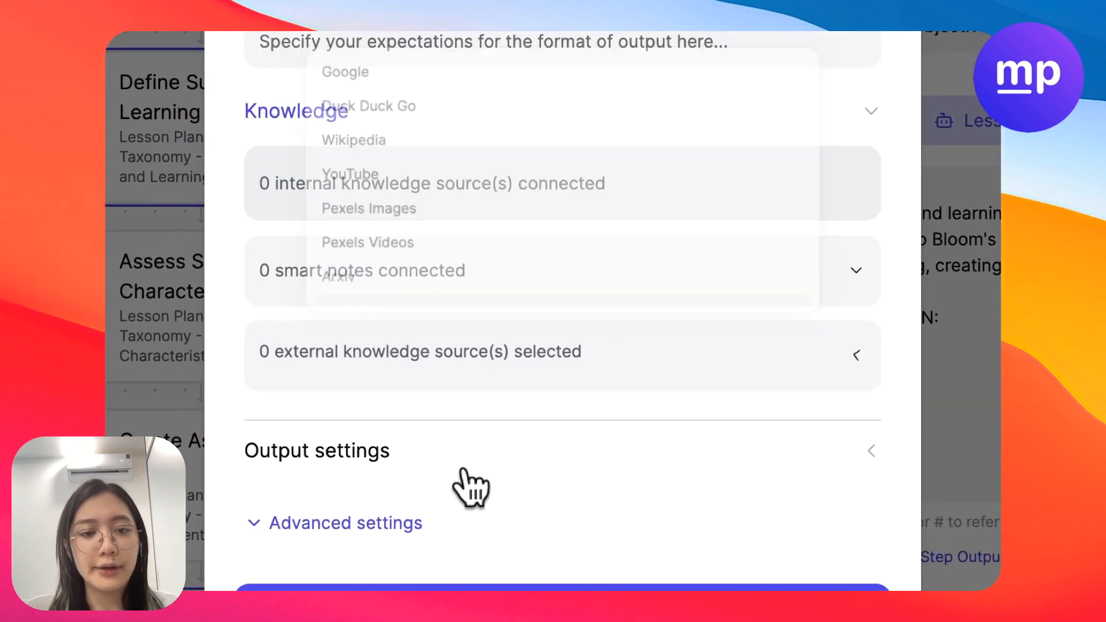
- Examine the agent's output and advanced settings, and inspect the prompt of the "Create Assessment Tasks" step
left_click(493, 499)
scroll(501, 475, "down", 5)
left_click(395, 518)
scroll(457, 352, "down", 5)
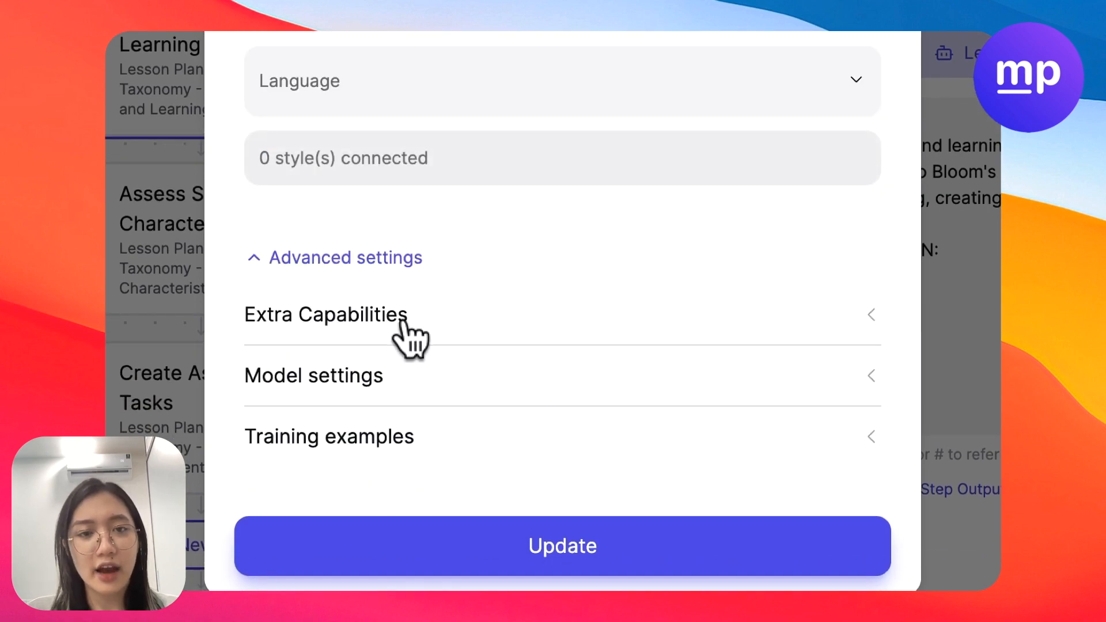
scroll(300, 273, "up", 8)
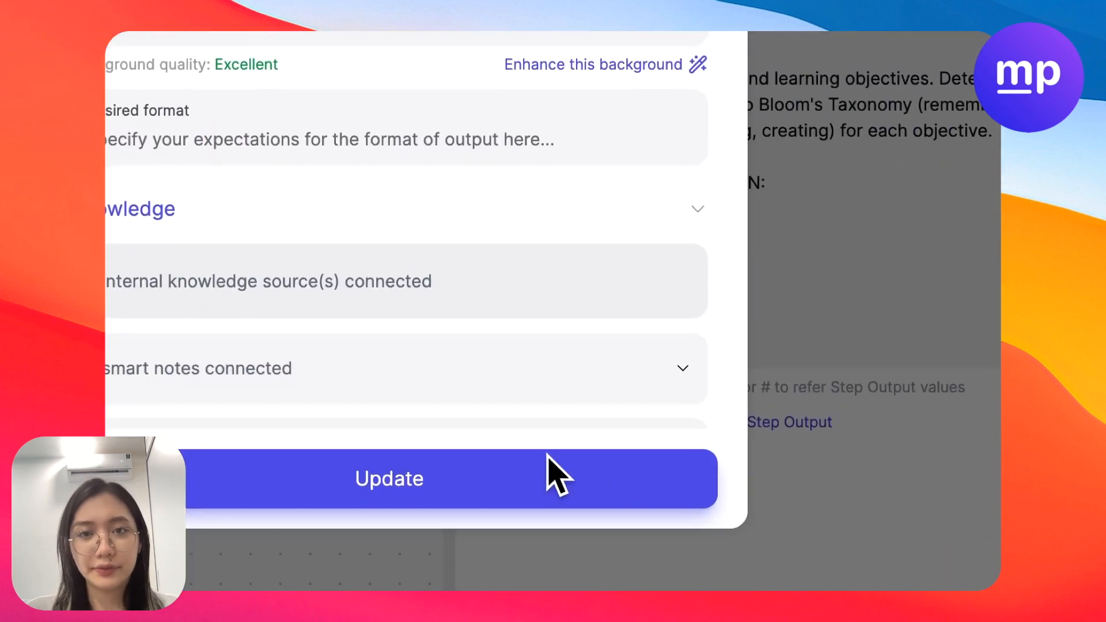
left_click(548, 461)
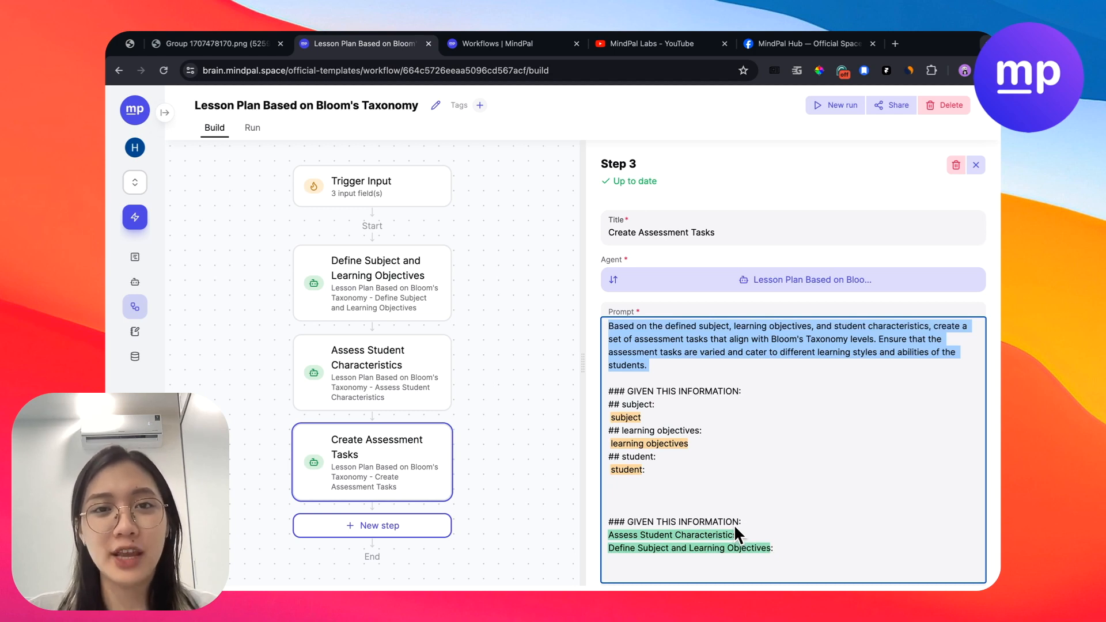
- Switch to the MindPal Labs YouTube channel and browse its home page and video list
left_click(656, 49)
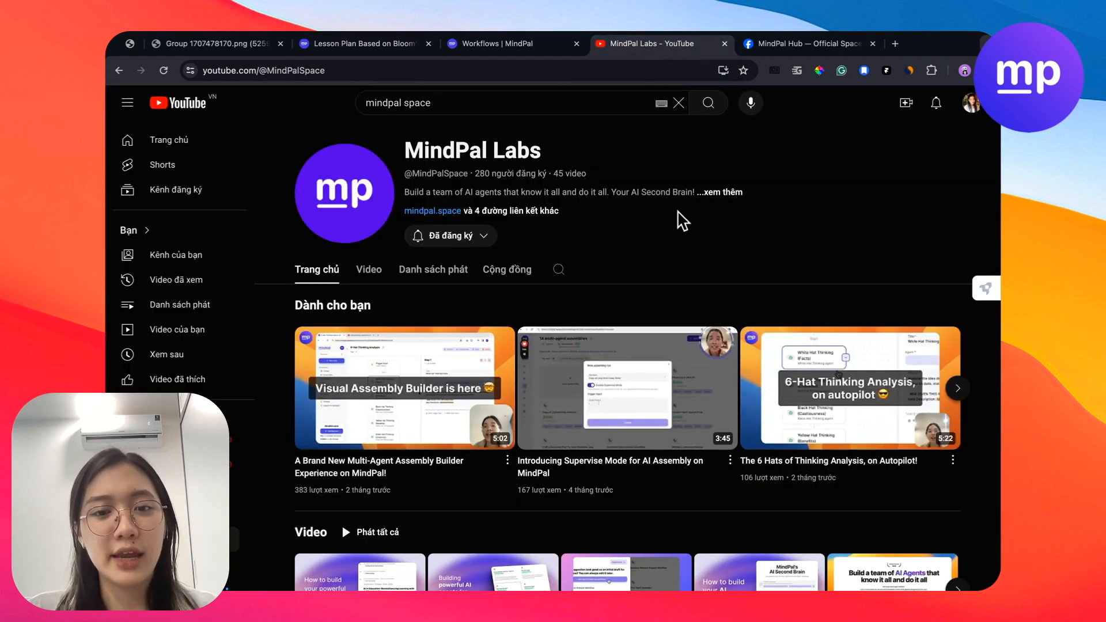
scroll(717, 262, "down", 3)
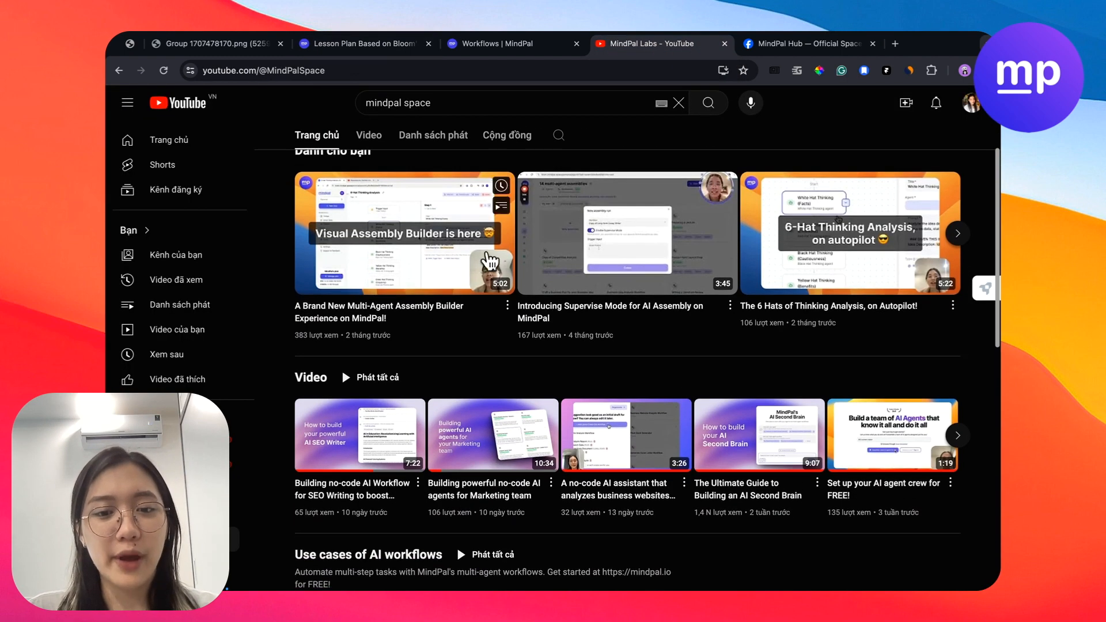
scroll(702, 379, "down", 2)
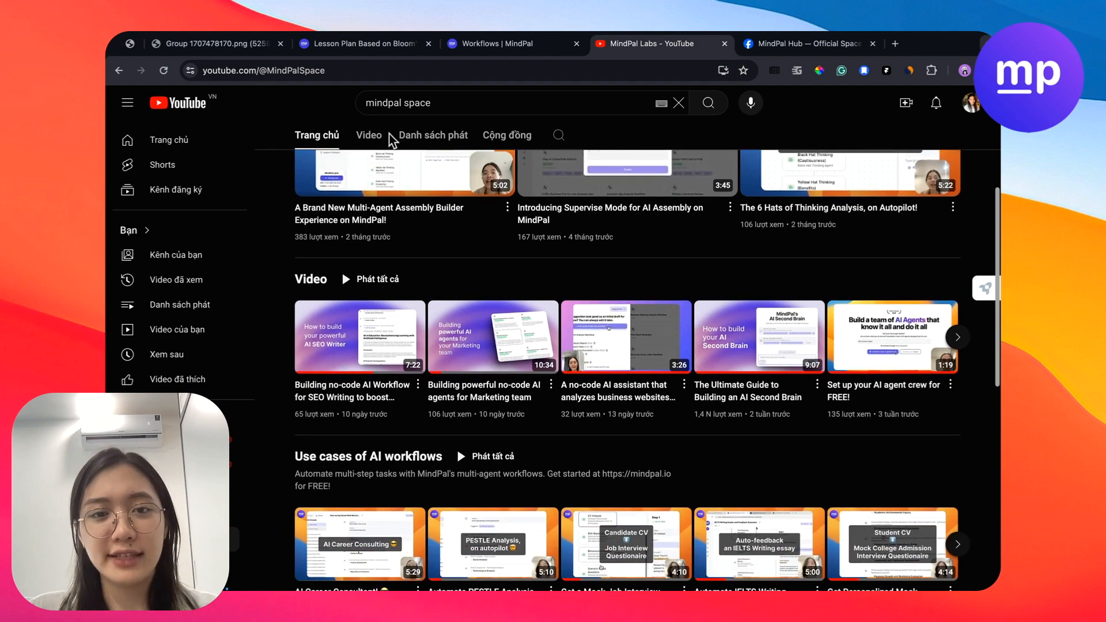
left_click(371, 136)
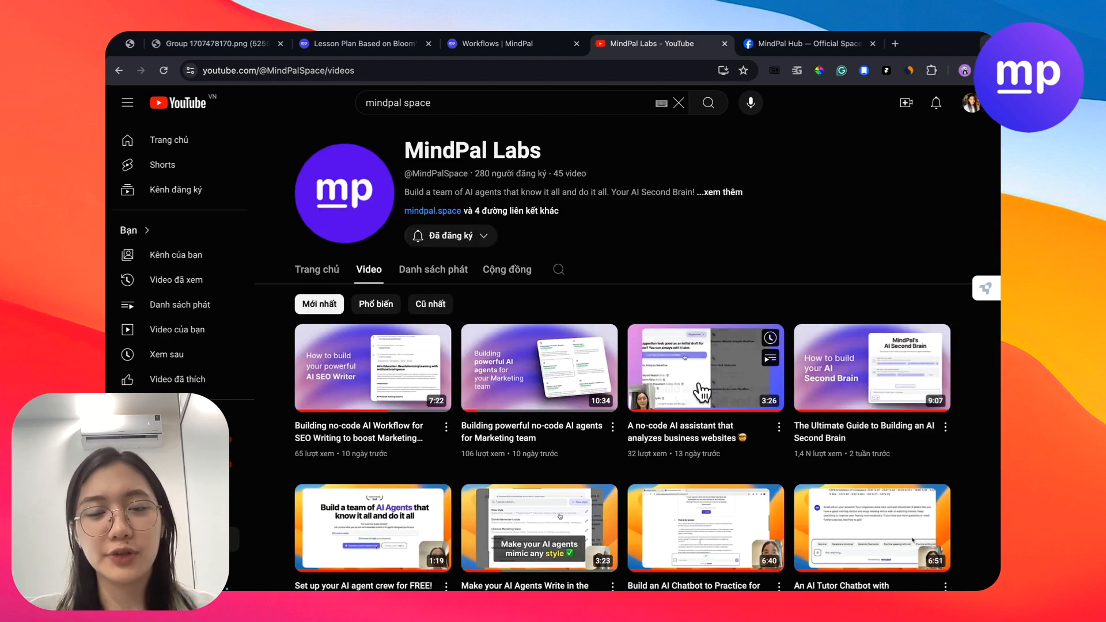
scroll(702, 393, "down", 2)
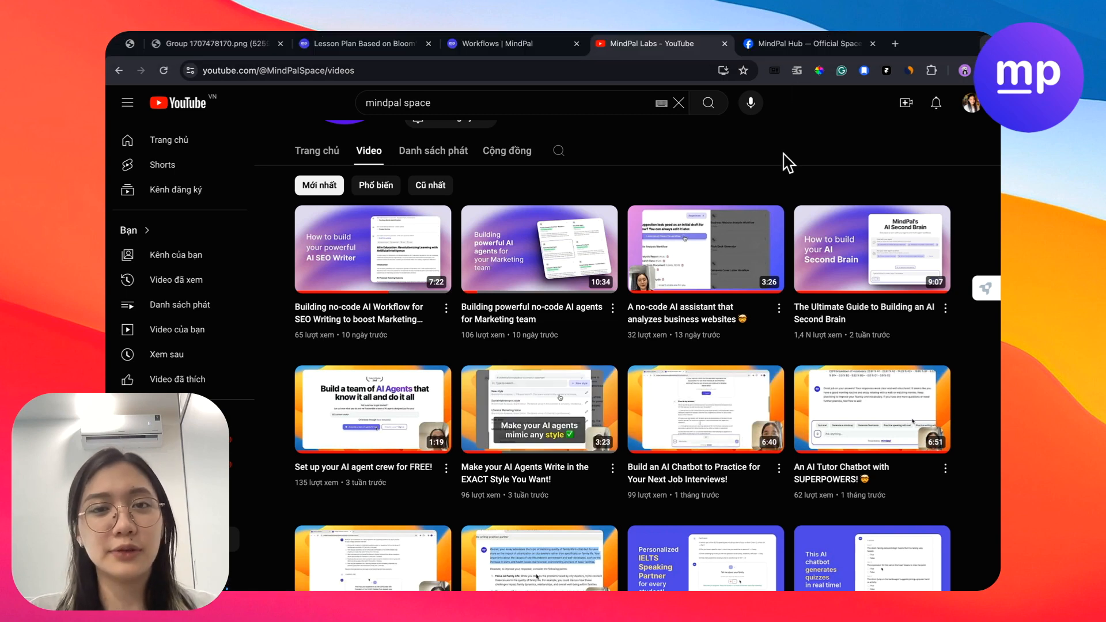
- Browse the posts of the MindPal Hub Facebook group and return to the "Lesson Plan Based on Bloom's Taxonomy" workflow
left_click(781, 43)
scroll(581, 312, "down", 2)
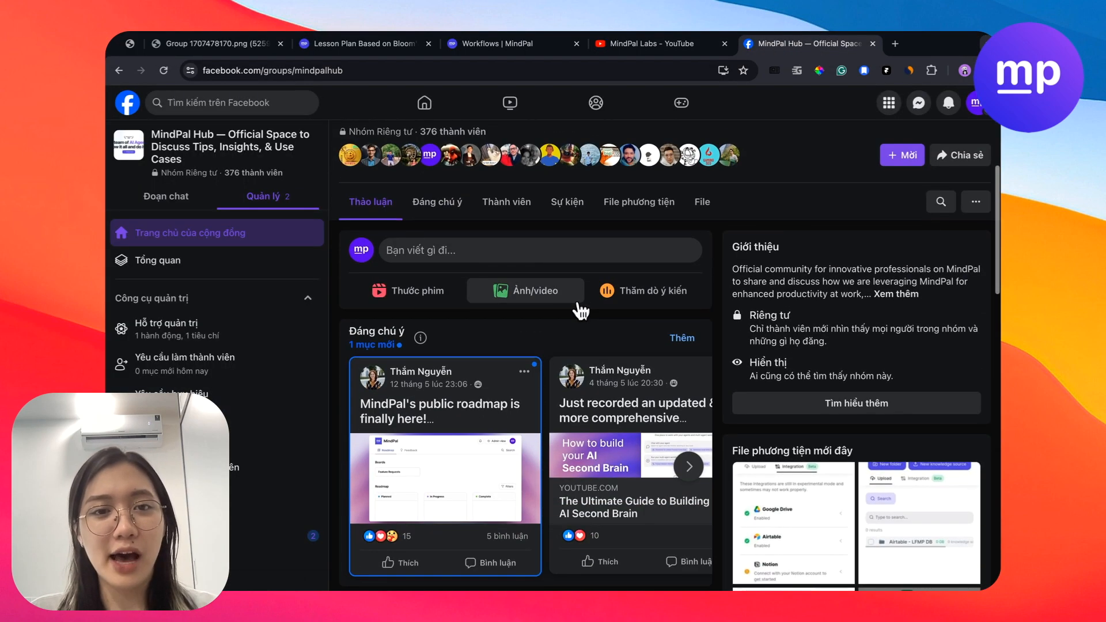
scroll(581, 313, "up", 3)
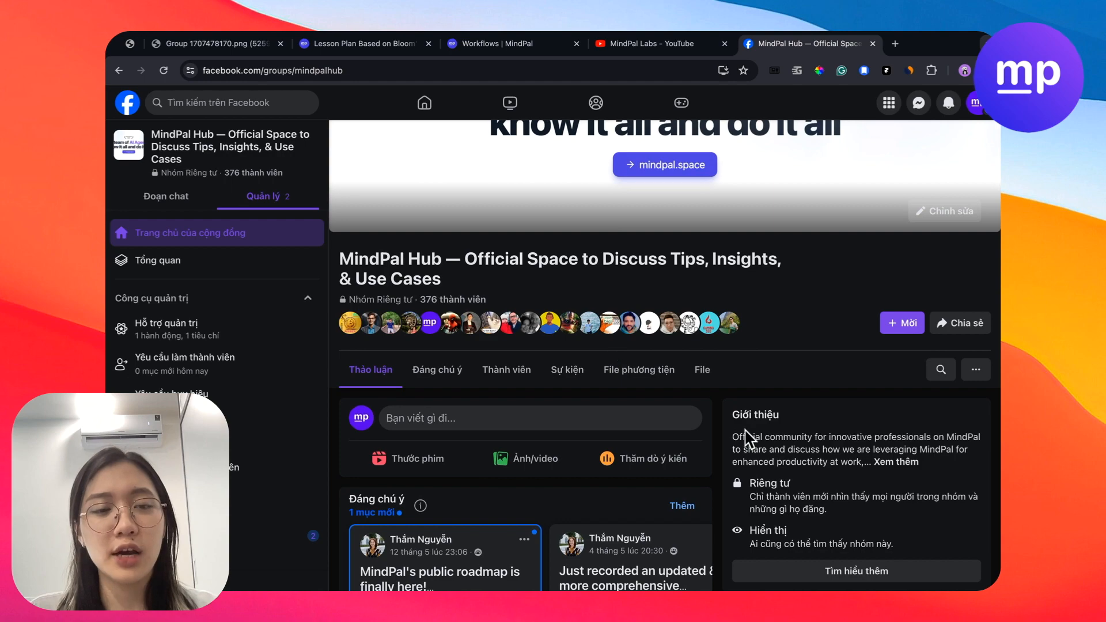
scroll(743, 438, "down", 8)
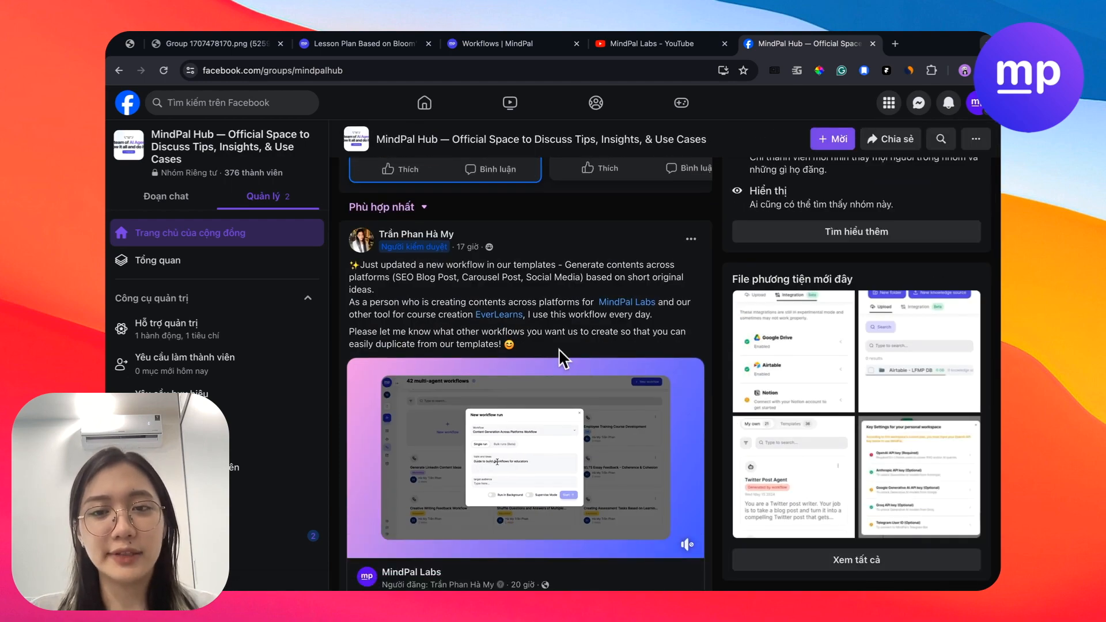
scroll(579, 369, "down", 3)
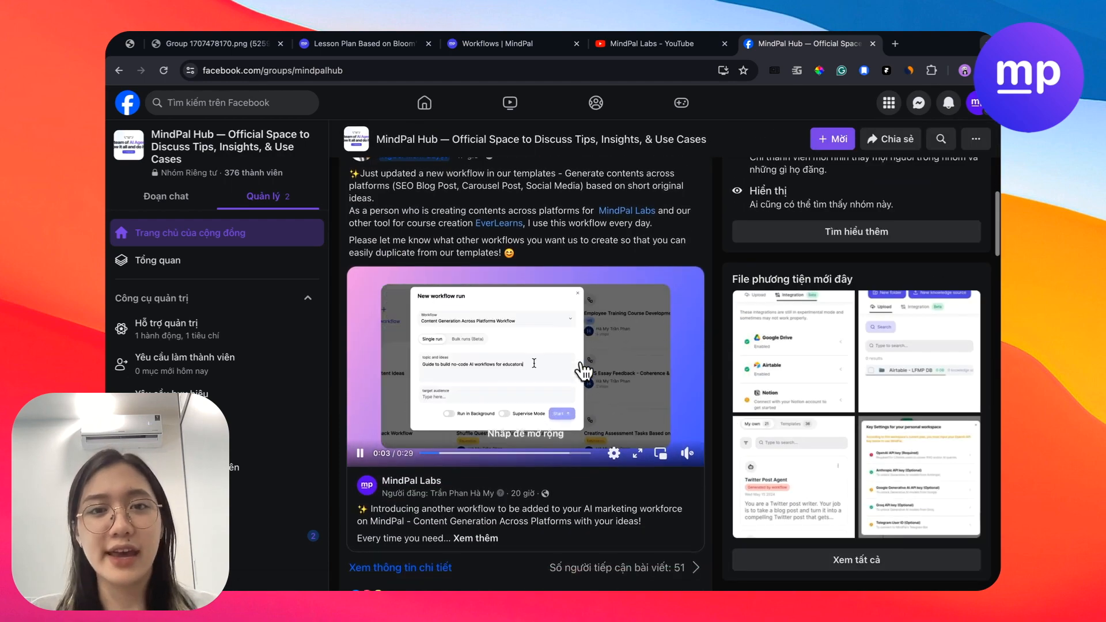
scroll(578, 367, "up", 3)
scroll(576, 363, "up", 3)
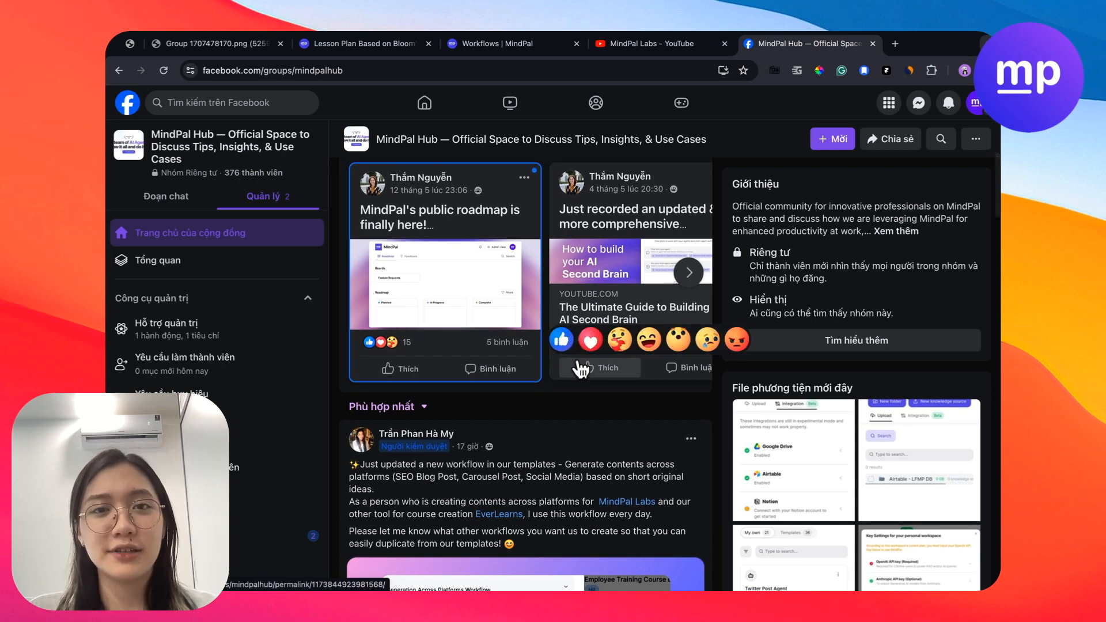
left_click(648, 44)
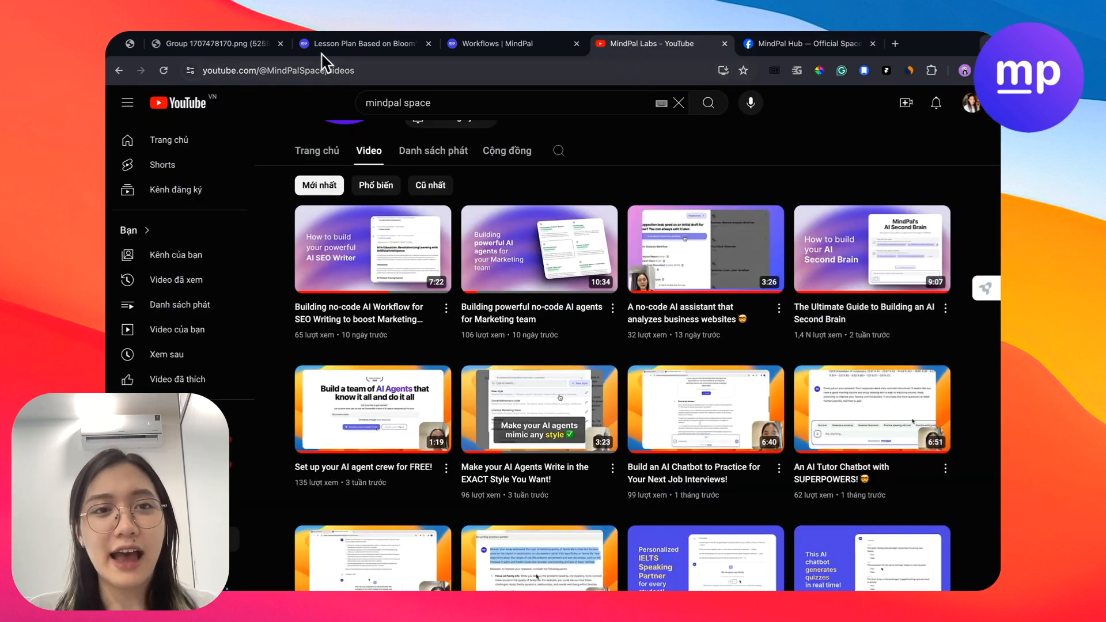
left_click(425, 44)
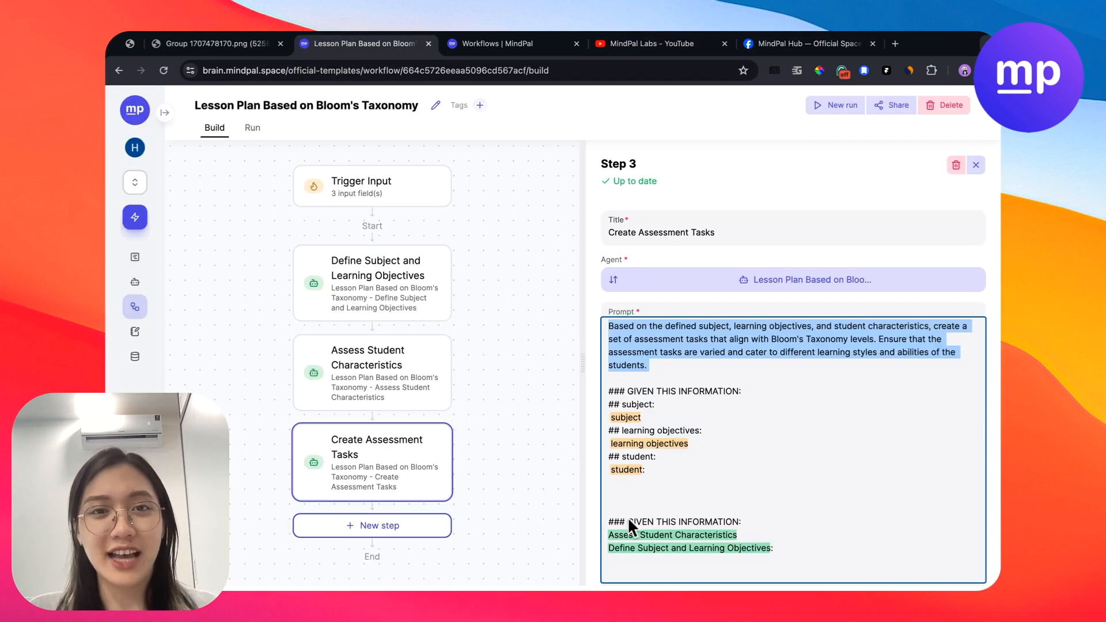